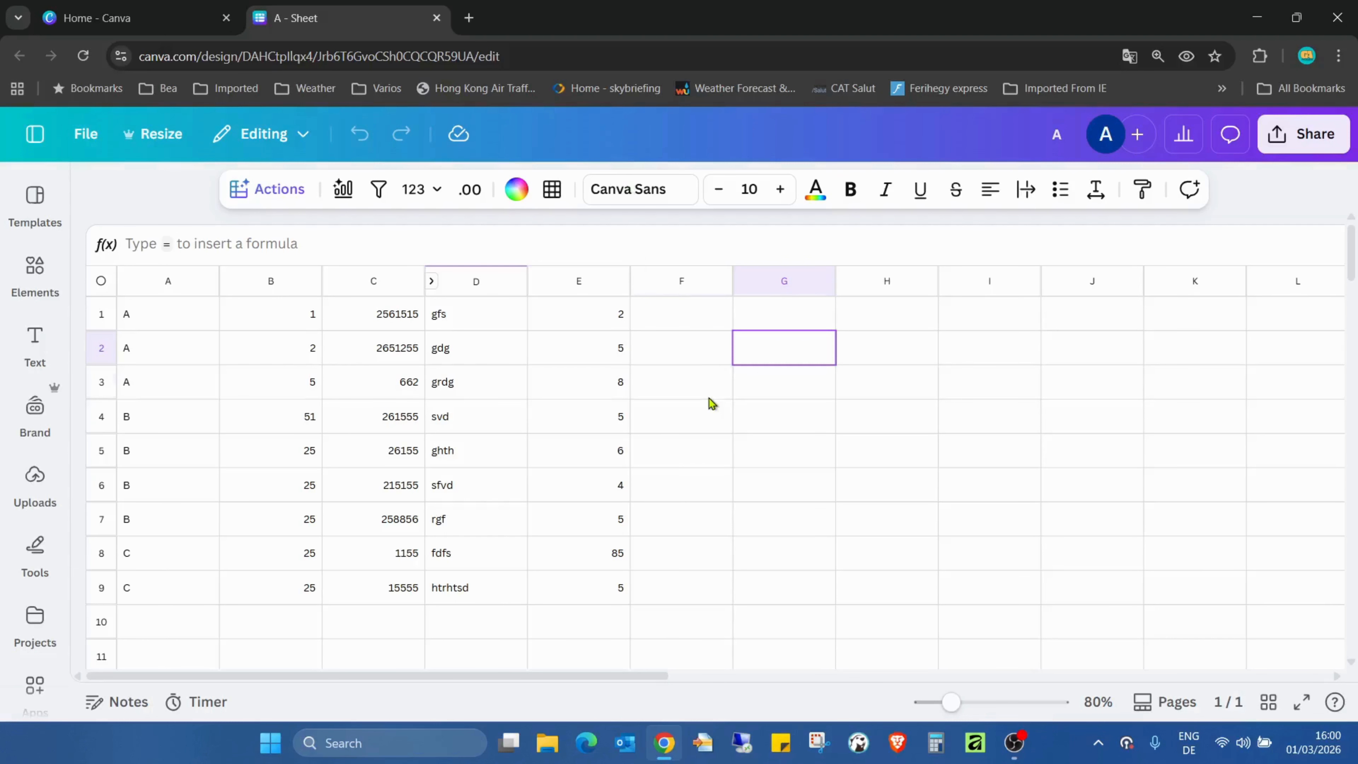
left_click(719, 397)
left_click(770, 393)
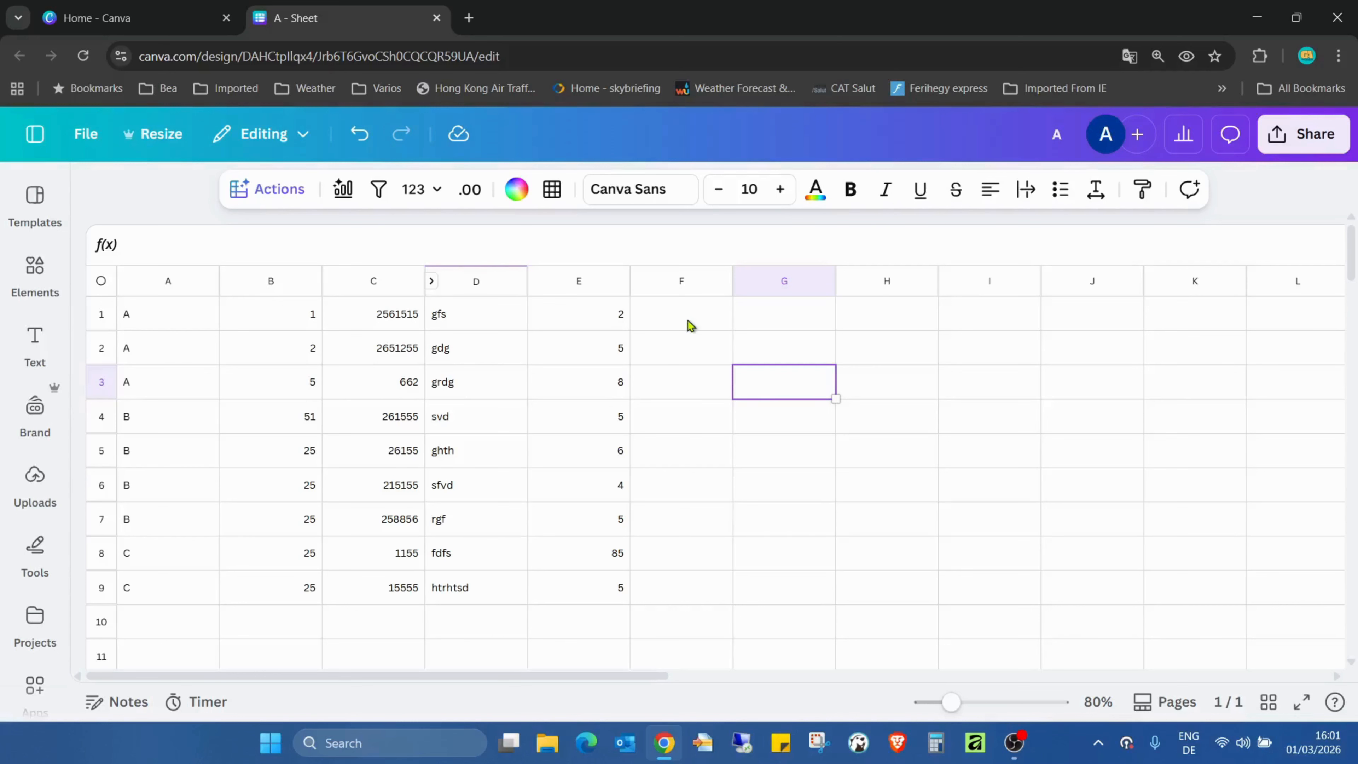
- Group rows 1 to 3, which hold the A entries, into one collapsible row group
left_click(101, 314)
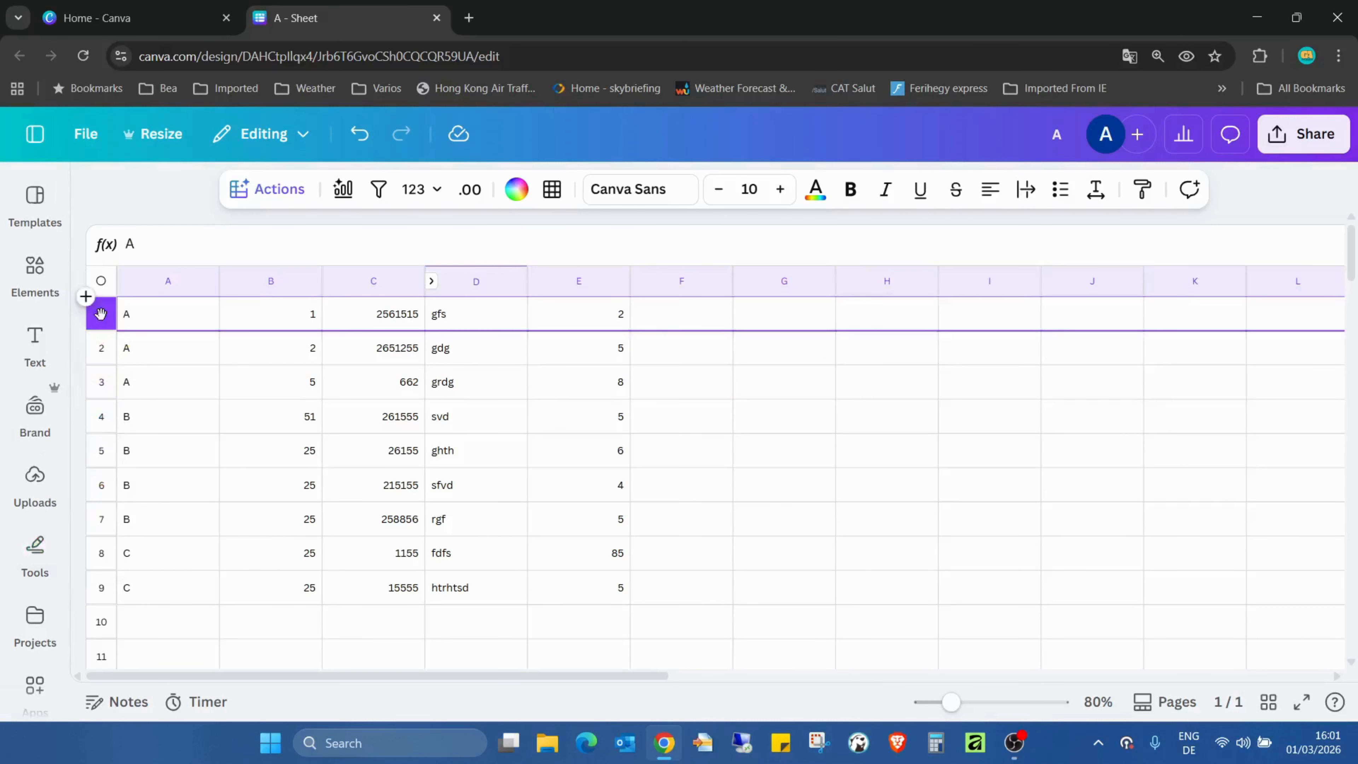
left_click(102, 385, "shift")
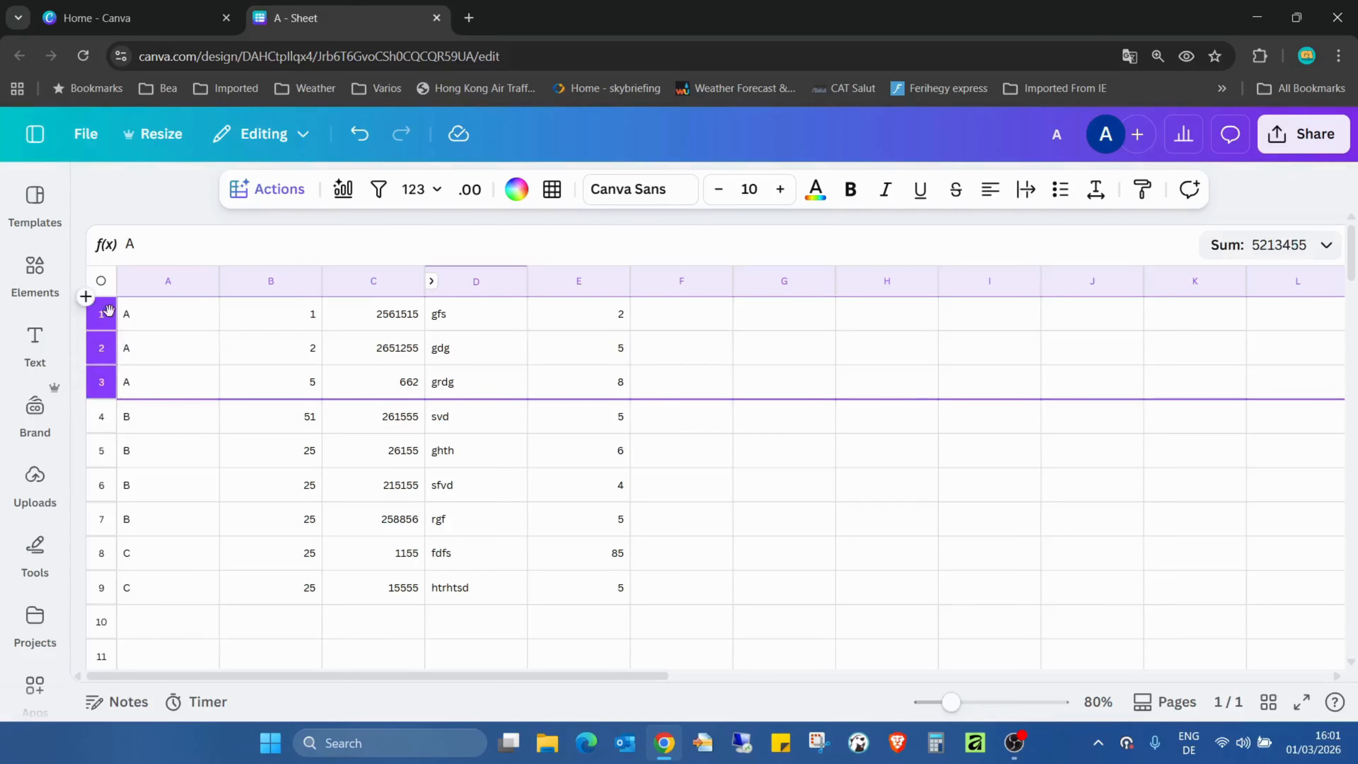
right_click(105, 390)
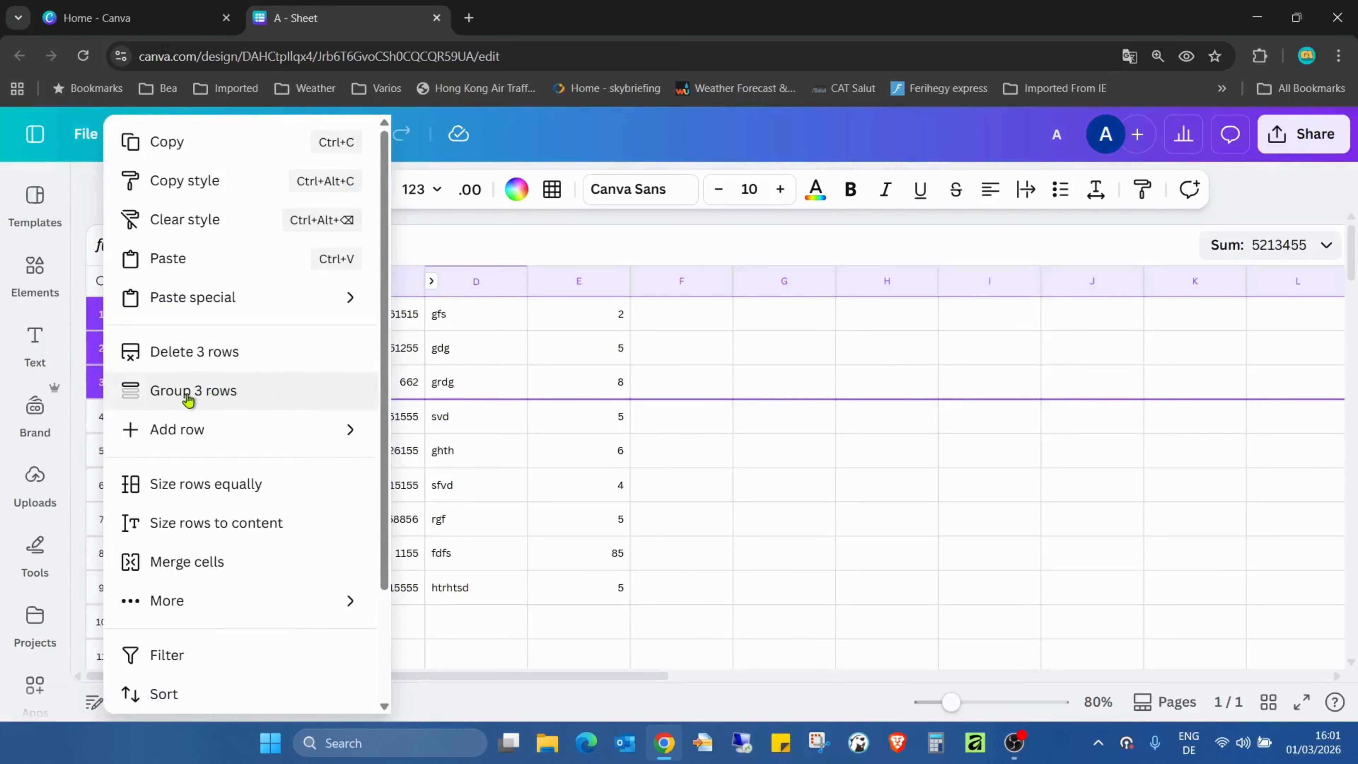
left_click(258, 393)
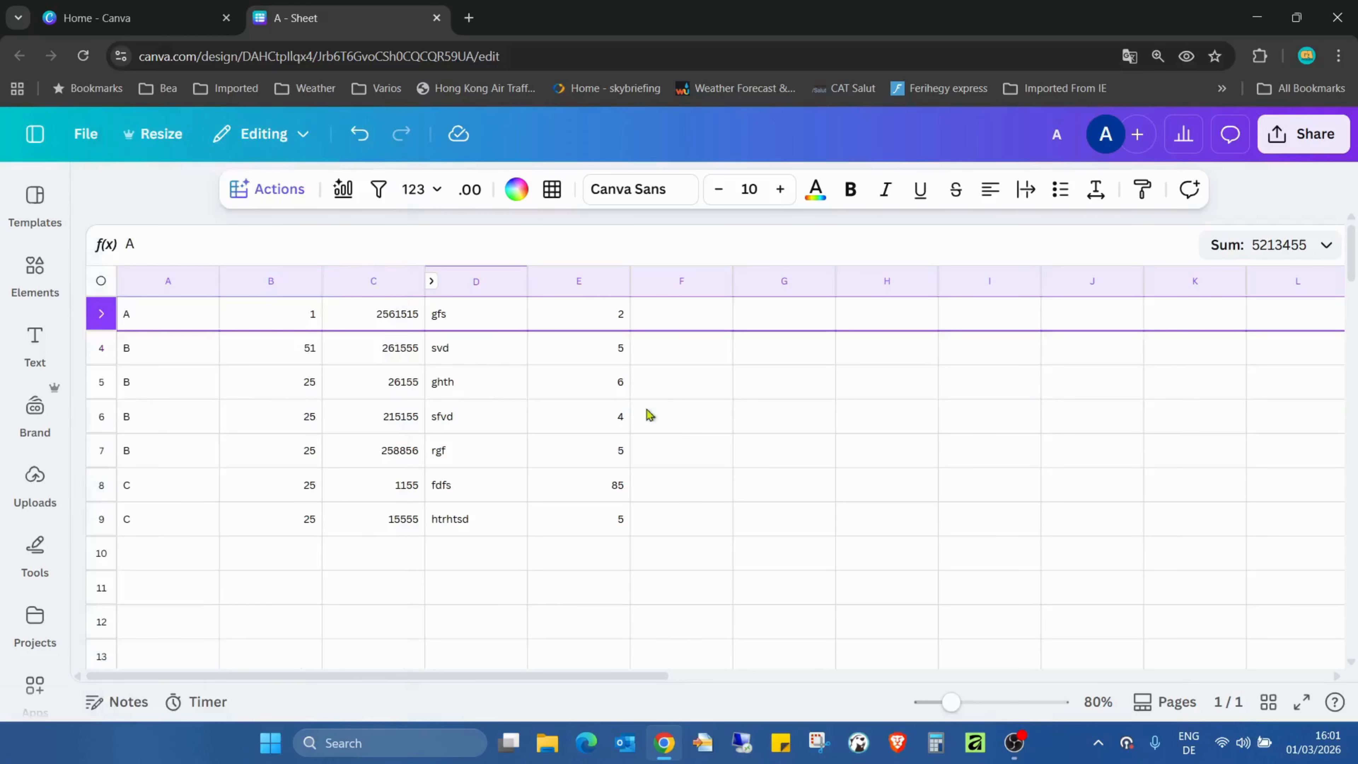
left_click(753, 415)
- Group rows 4 to 7, which hold the B entries, into a second row group
left_click(101, 346)
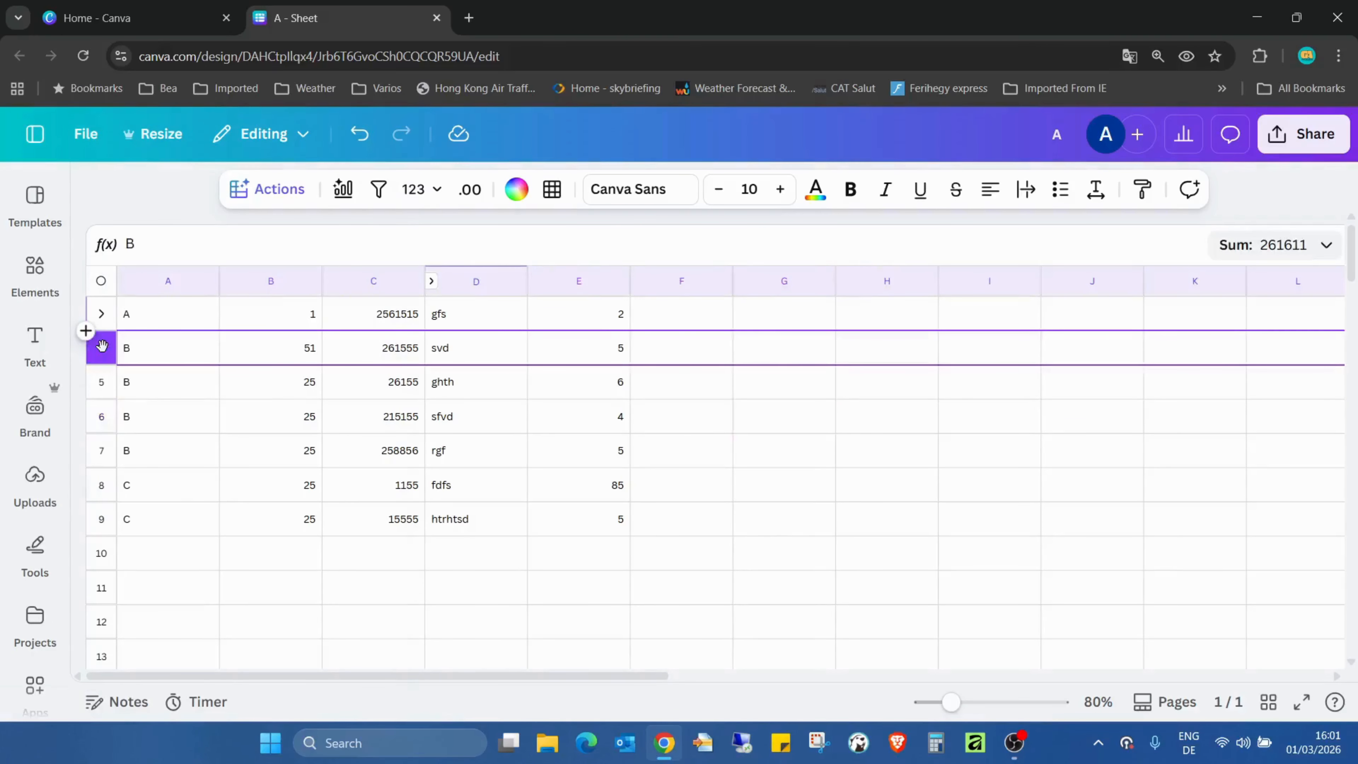
left_click(105, 453, "shift")
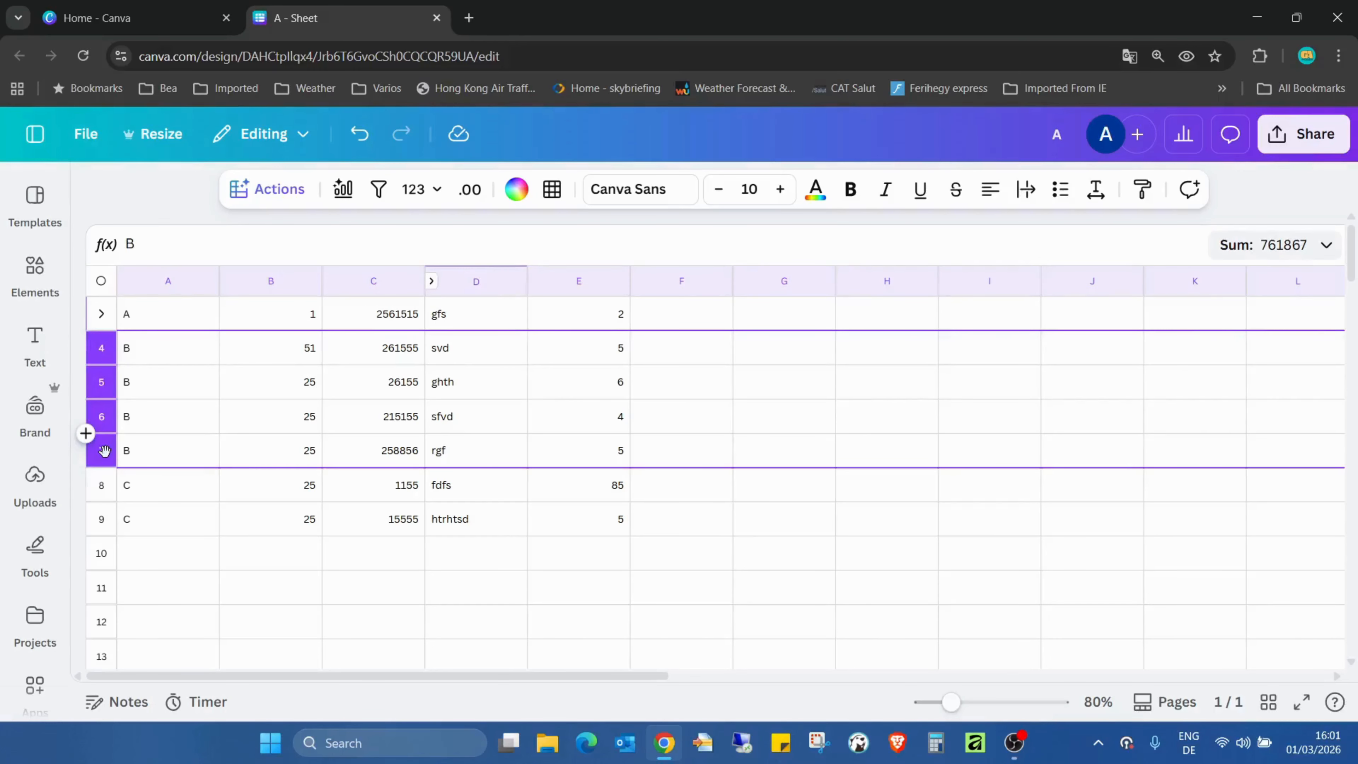
right_click(104, 451)
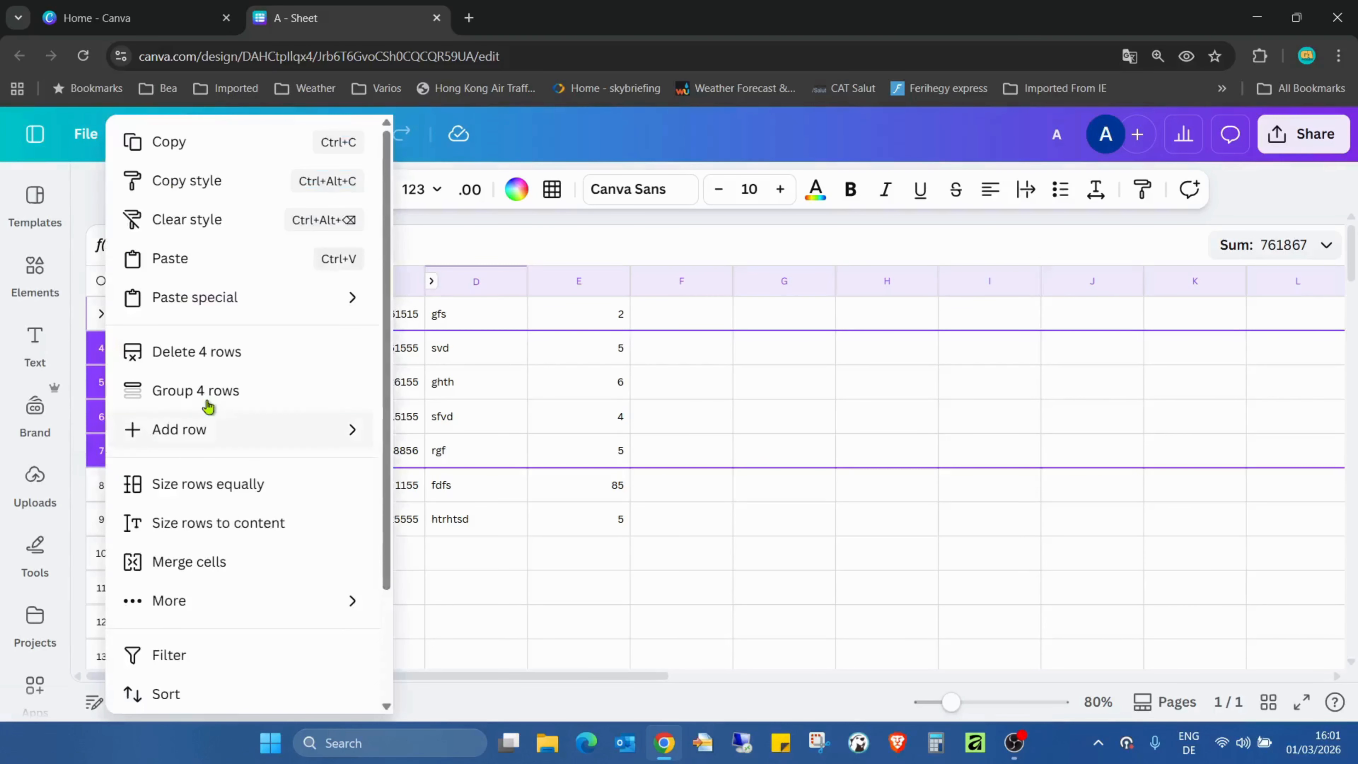
left_click(217, 390)
- Group rows 8 and 9, which hold the C entries, into a third row group
left_click(101, 381)
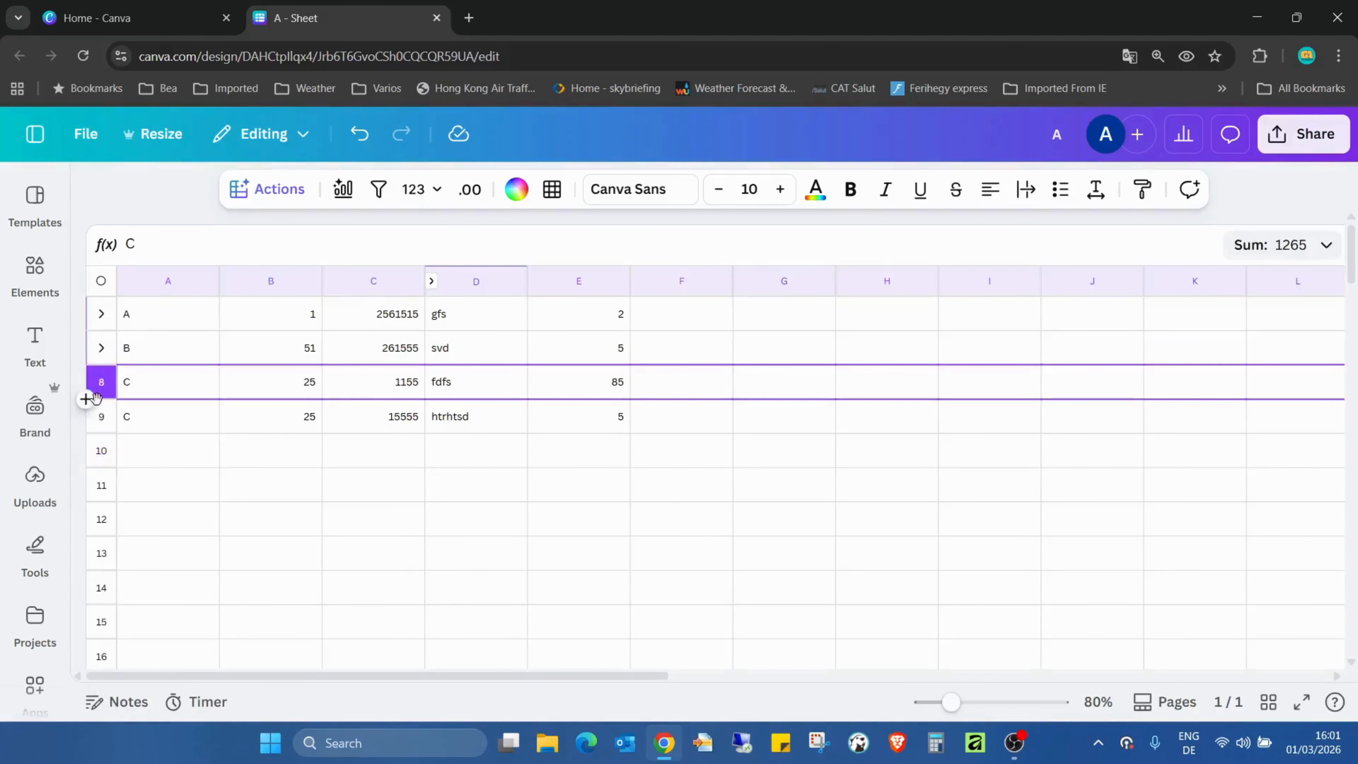
left_click(101, 409, "shift")
right_click(101, 409)
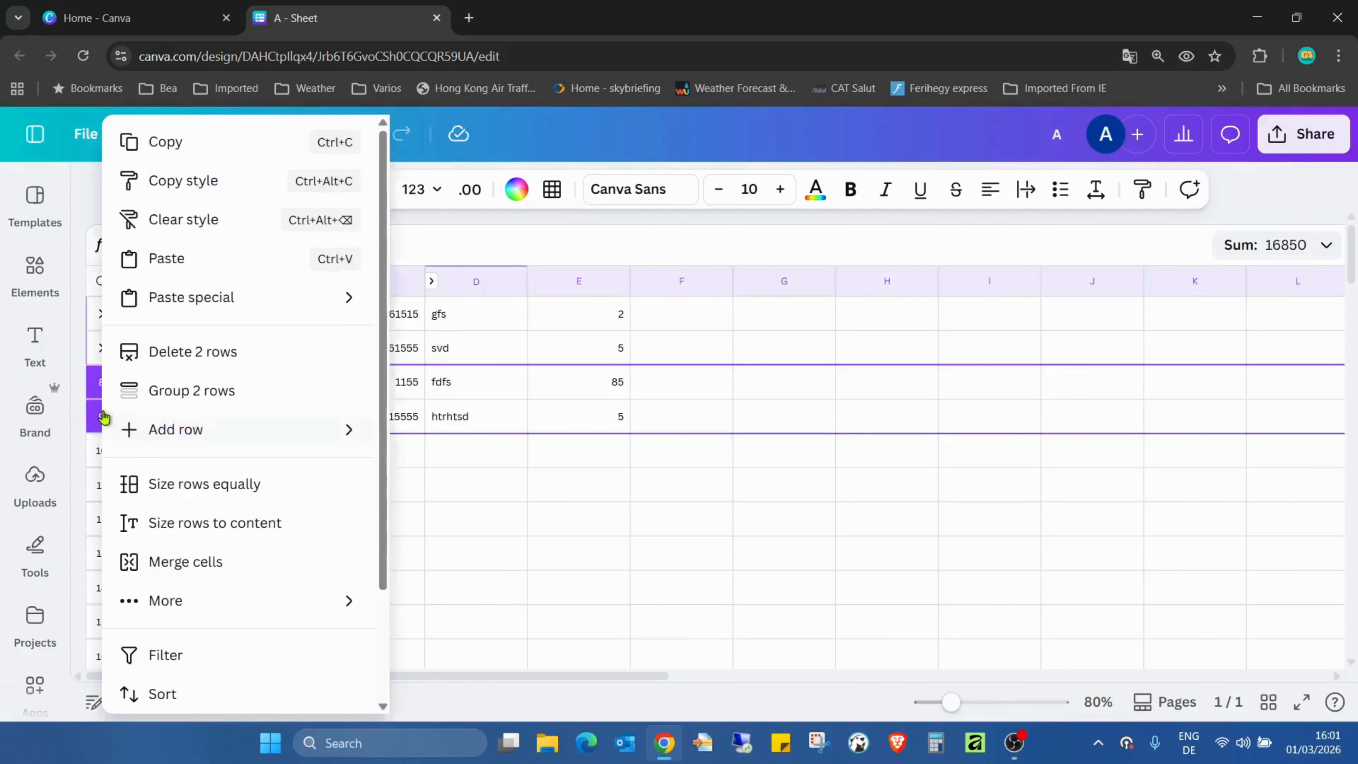
left_click(218, 391)
left_click(292, 484)
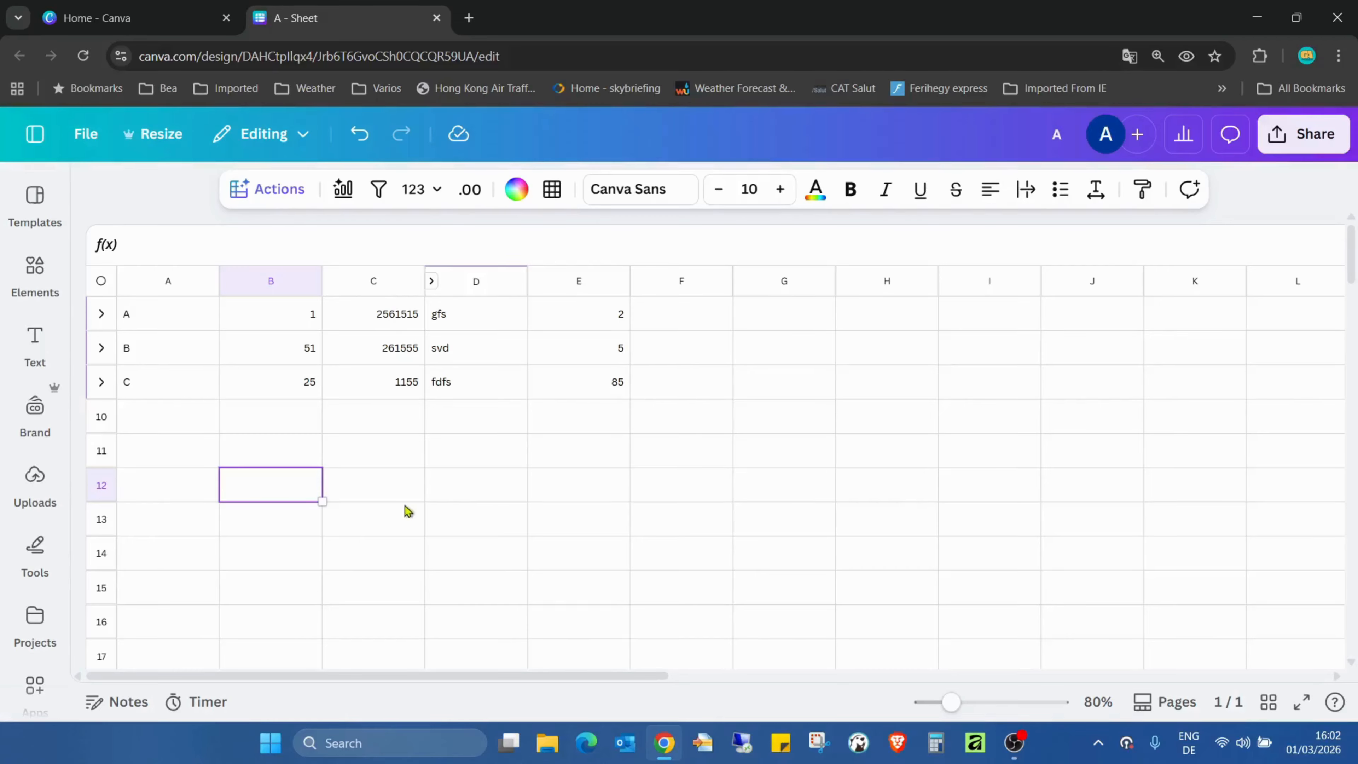
- Expand and collapse the group of rows 1 to 3 repeatedly to check its hidden rows, leaving it collapsed
left_click(35, 342)
left_click(102, 316)
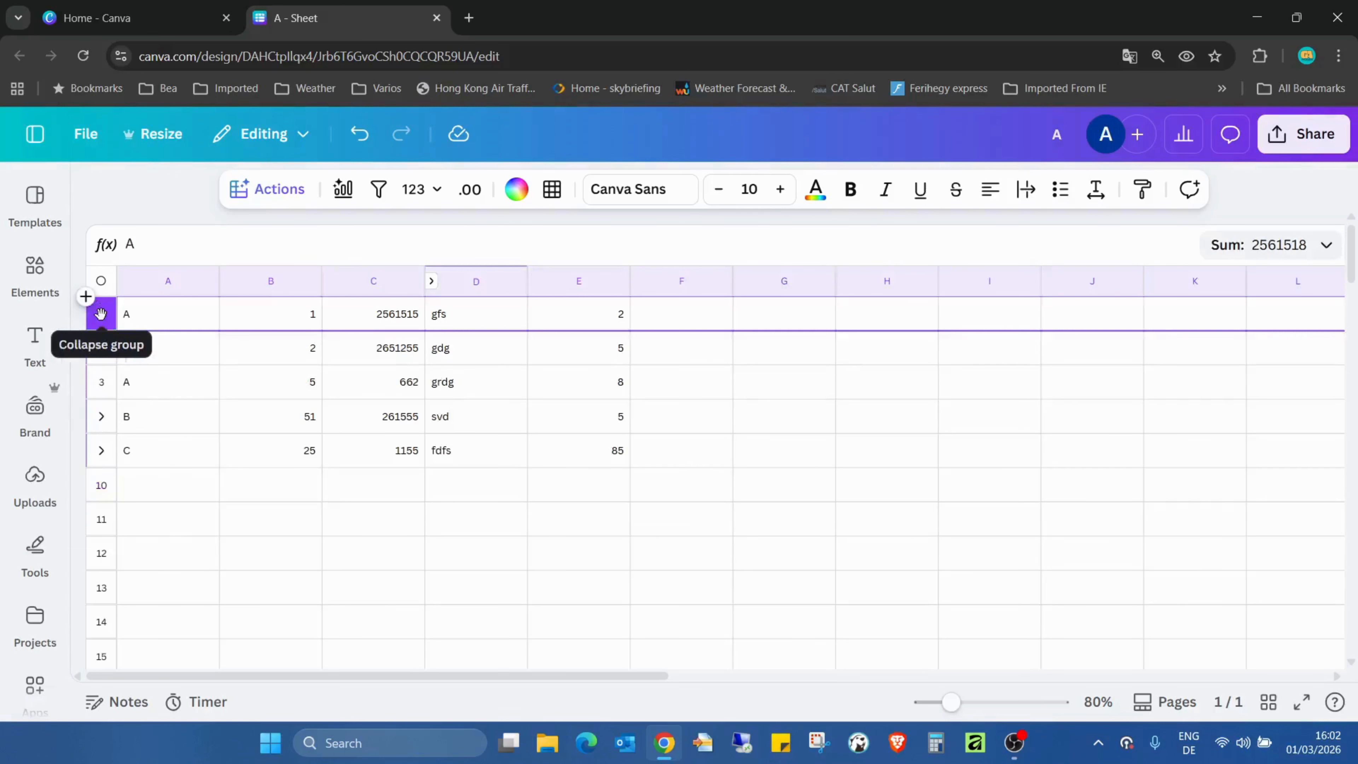
left_click(100, 313)
left_click(100, 314)
left_click(100, 314)
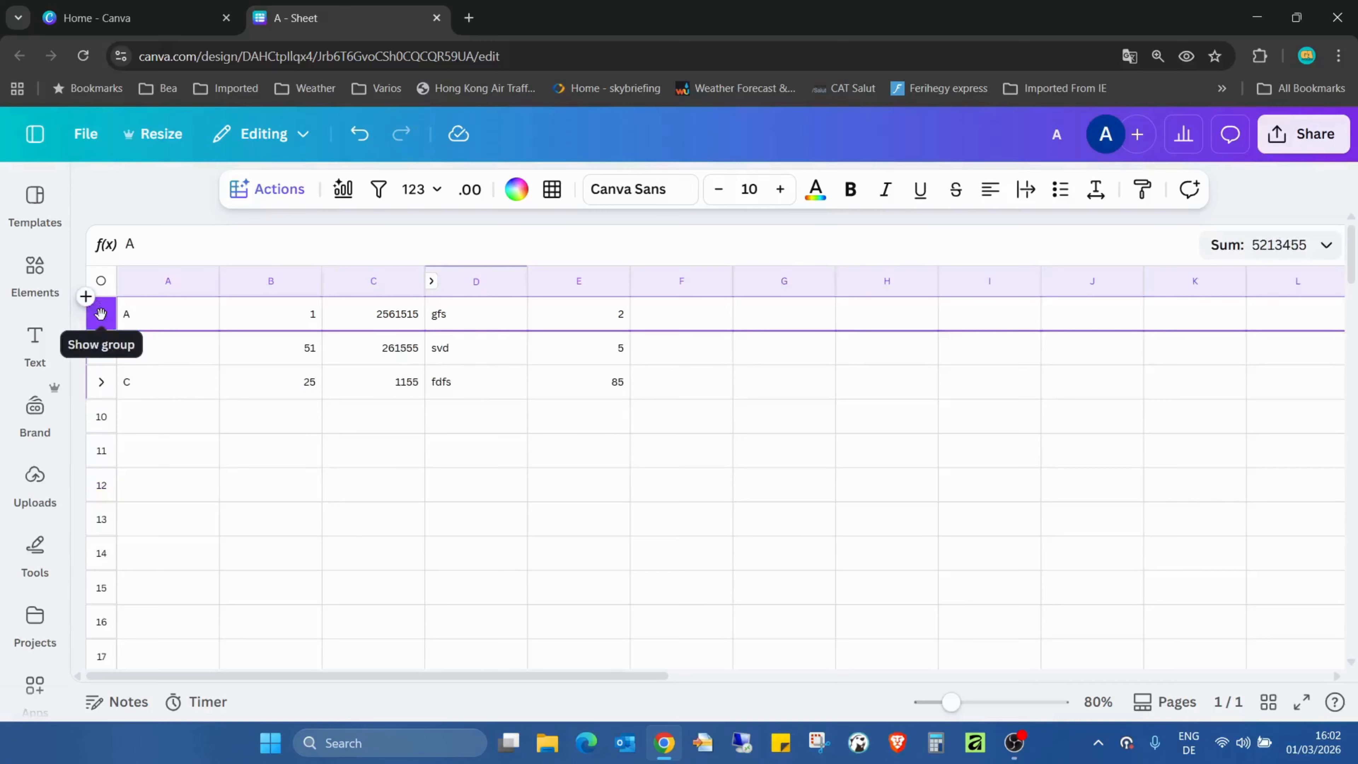
left_click(101, 314)
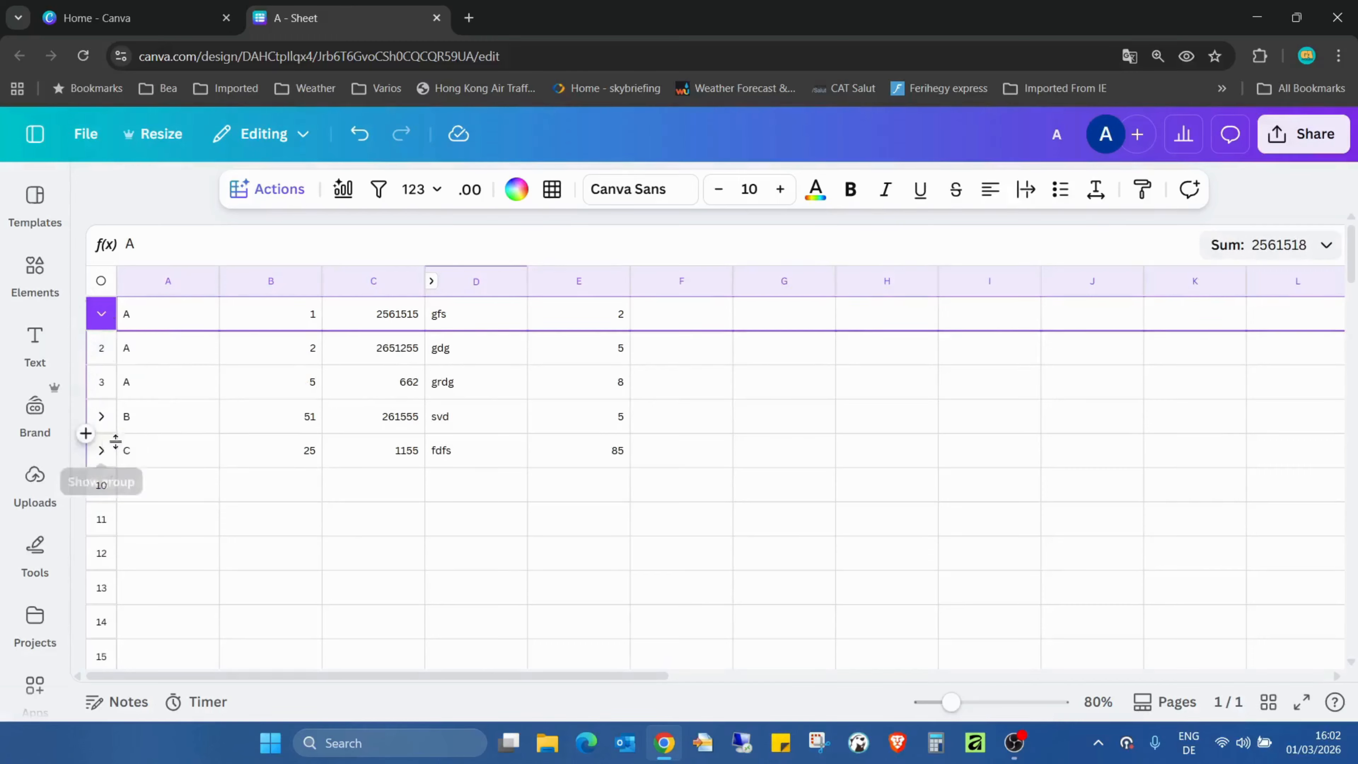
left_click(102, 315)
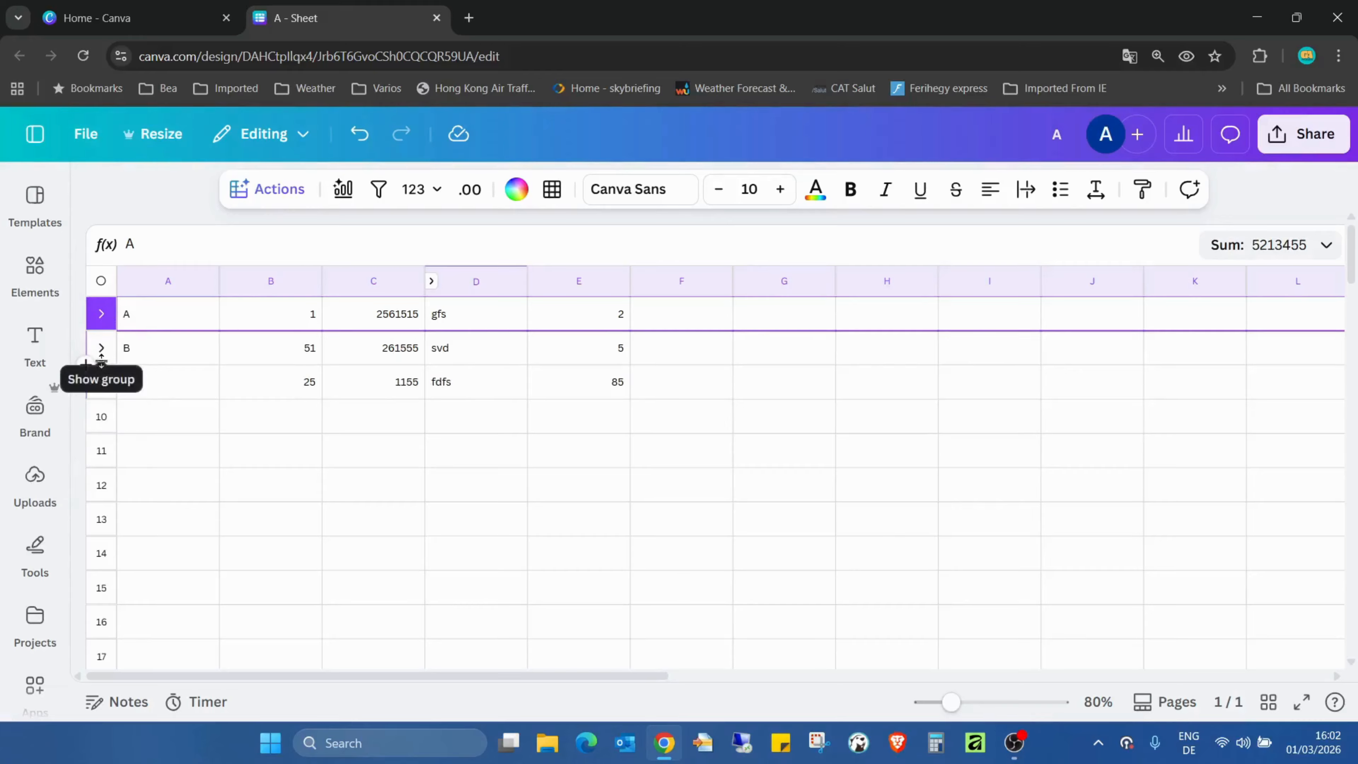
- Expand the B, C and A row groups, collapsing and reopening the C group once
left_click(101, 349)
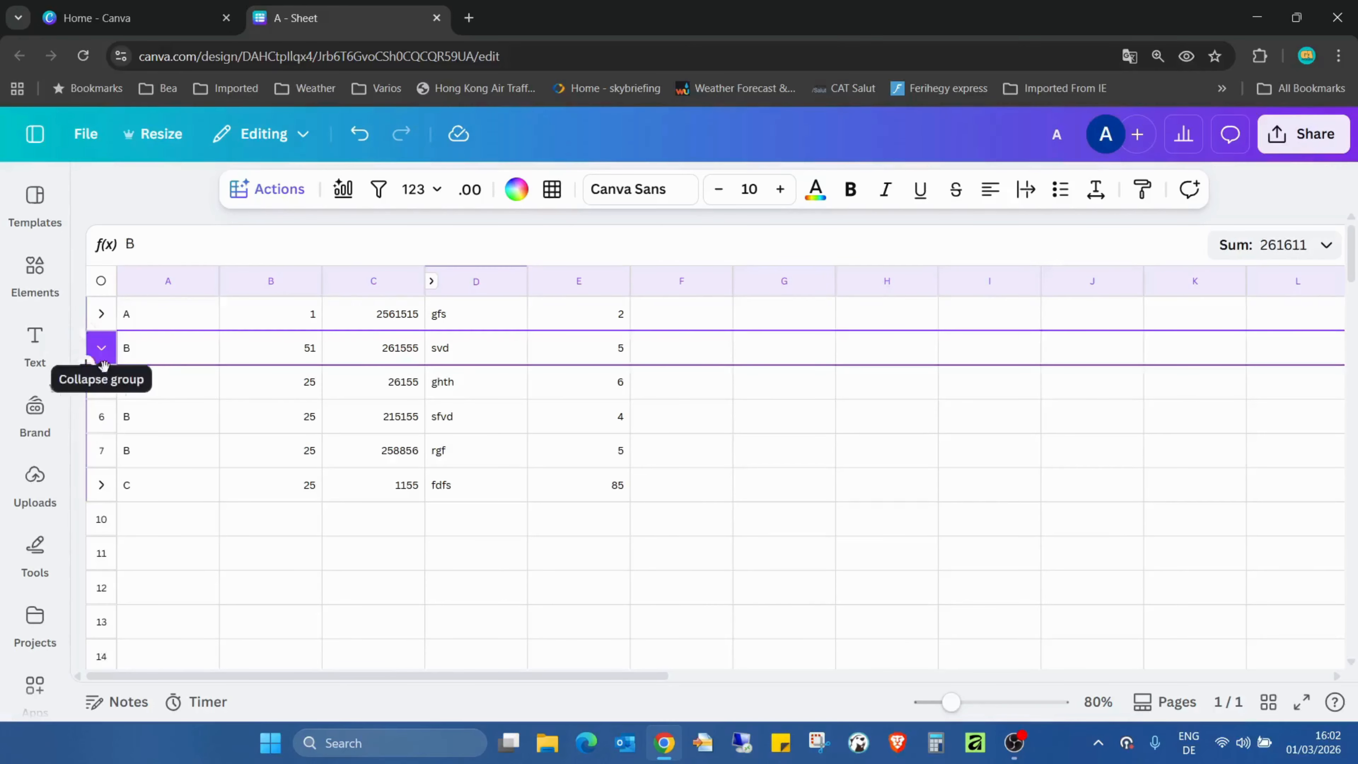
left_click(102, 484)
left_click(101, 315)
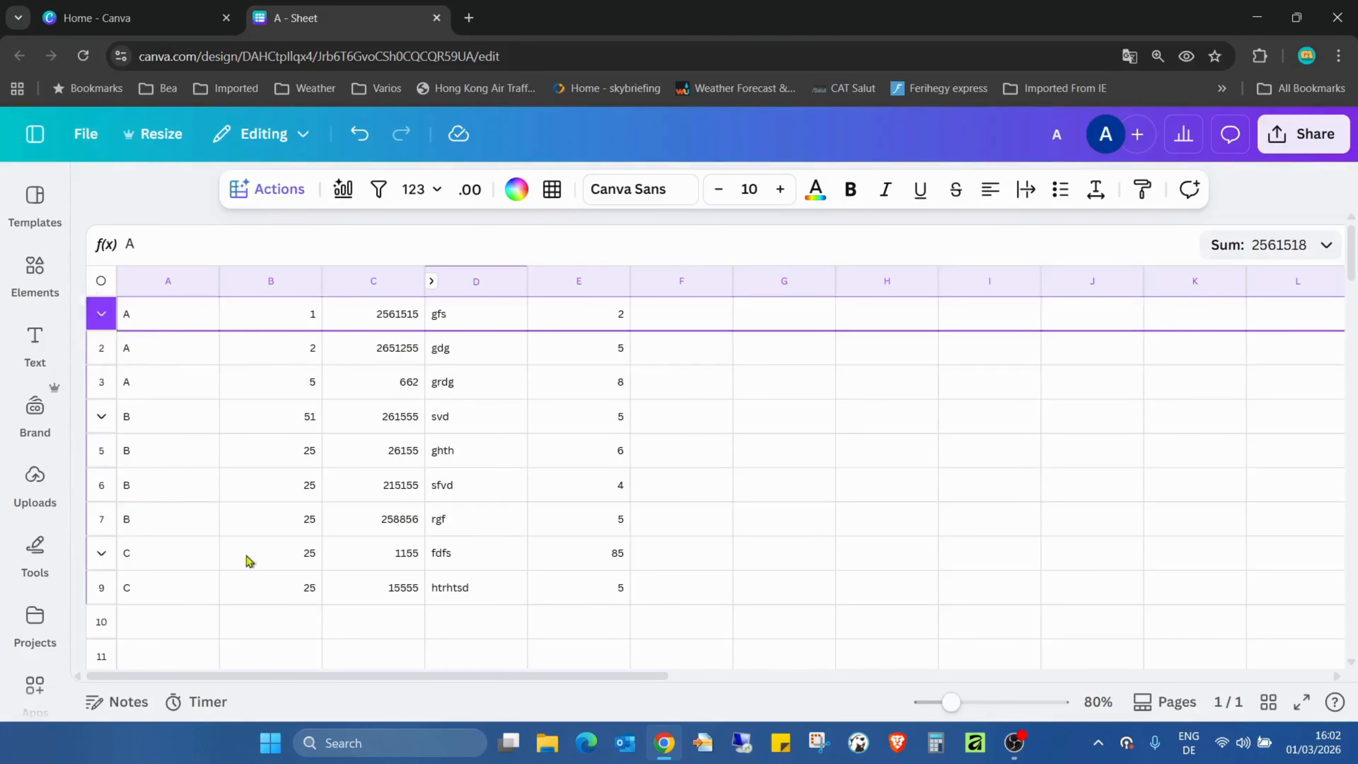
left_click(101, 554)
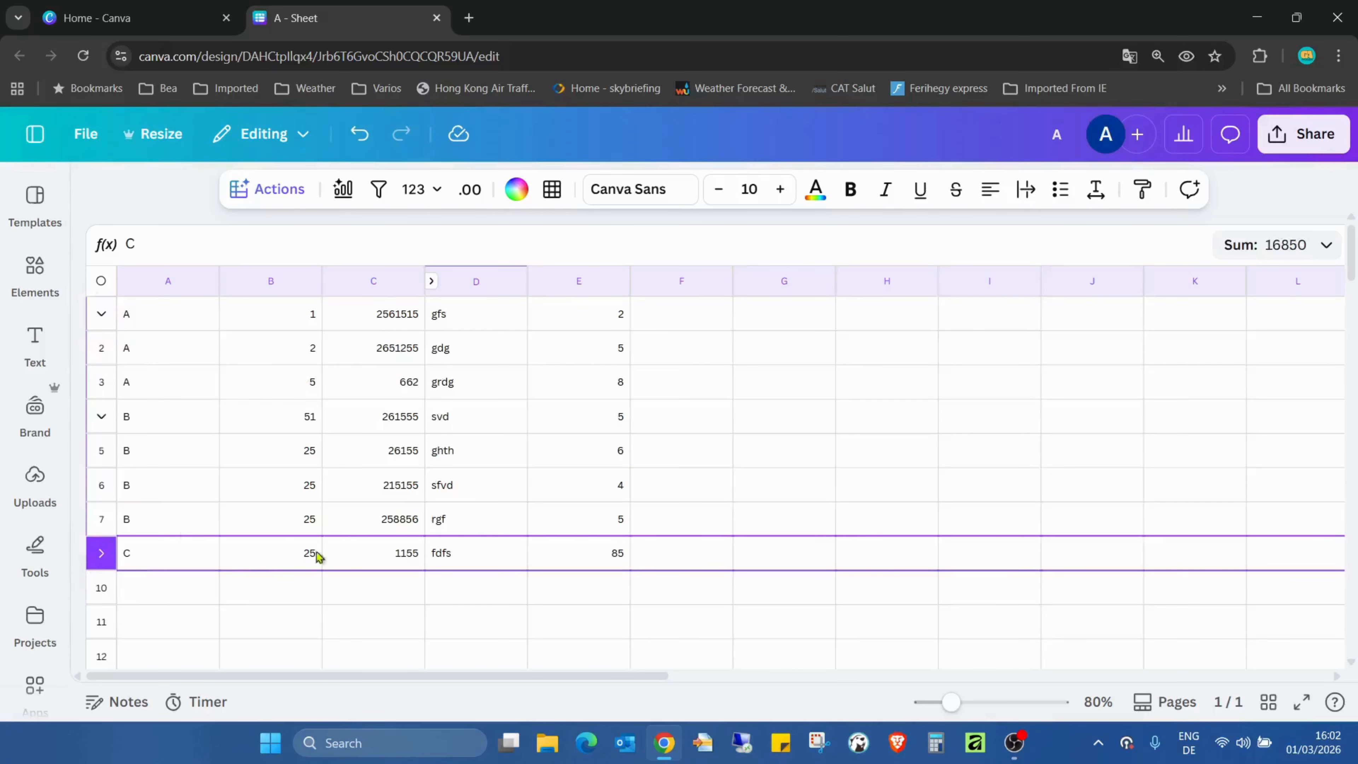
left_click(101, 553)
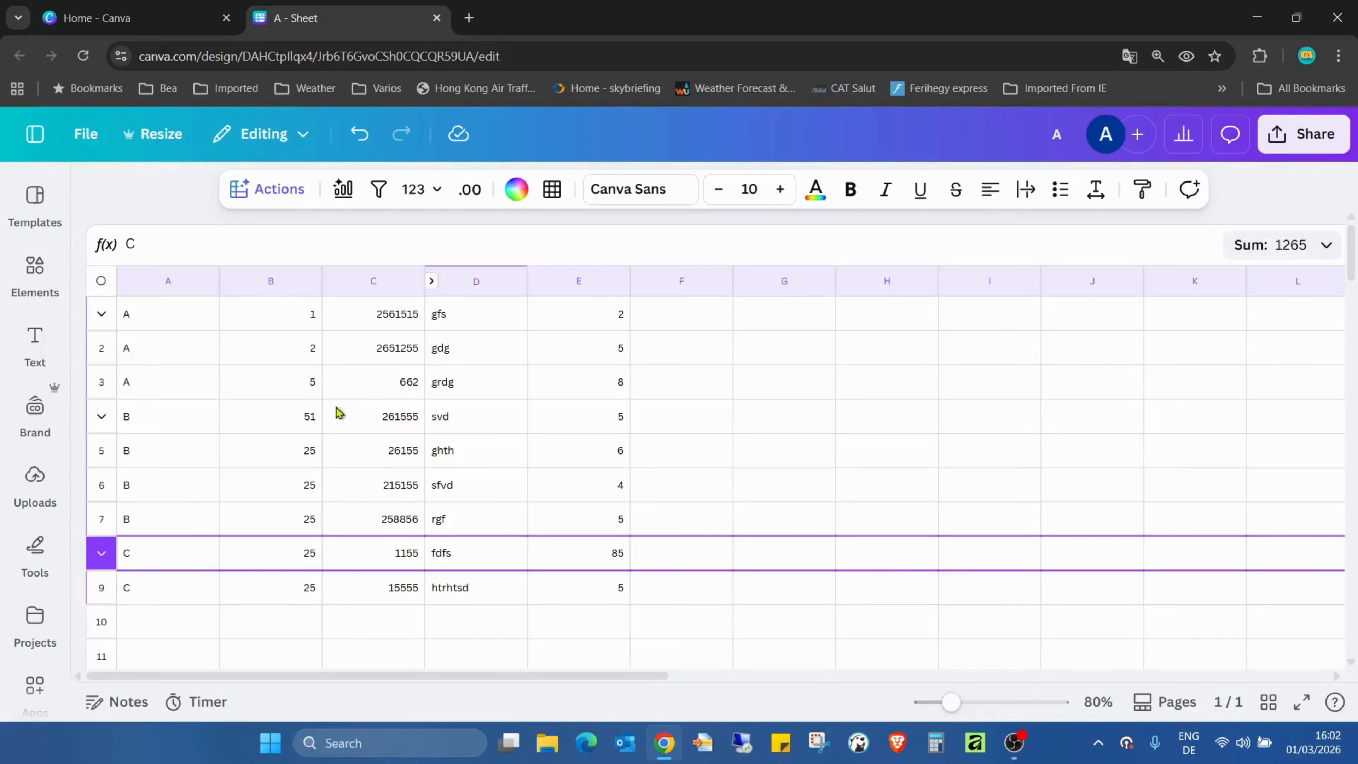
- Remove the grouping from the C entries in rows 8 and 9
right_click(101, 553)
mouse_move(109, 561)
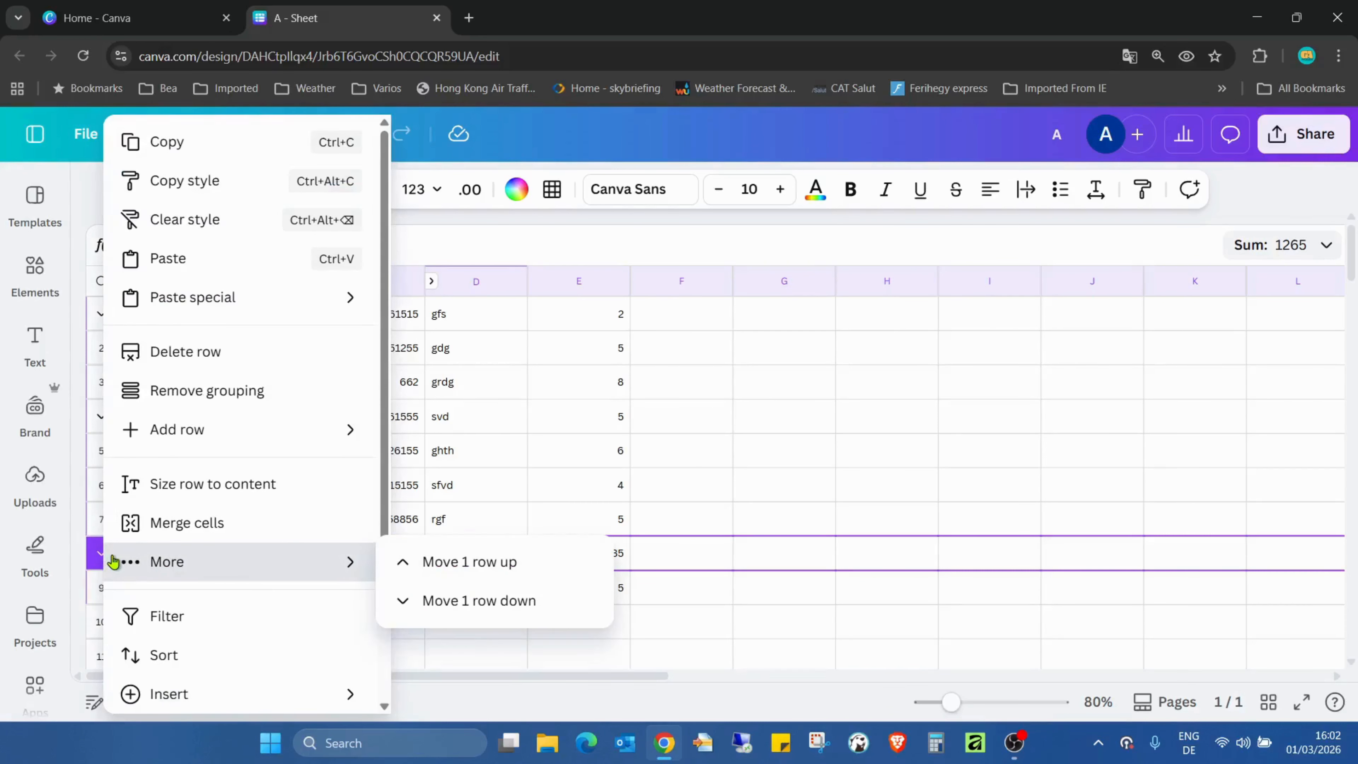
left_click(214, 391)
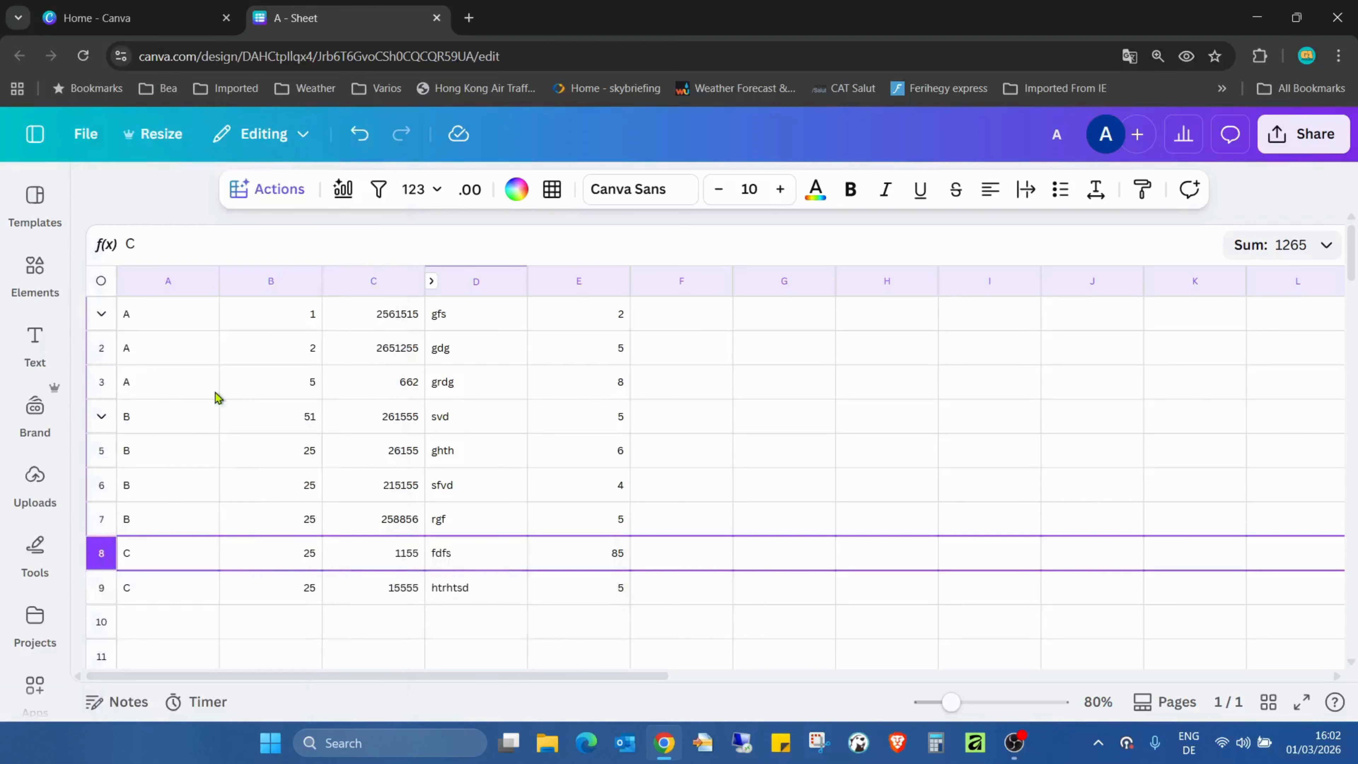
- Remove the grouping from the B entries in rows 4 to 7
left_click(101, 416)
right_click(101, 416)
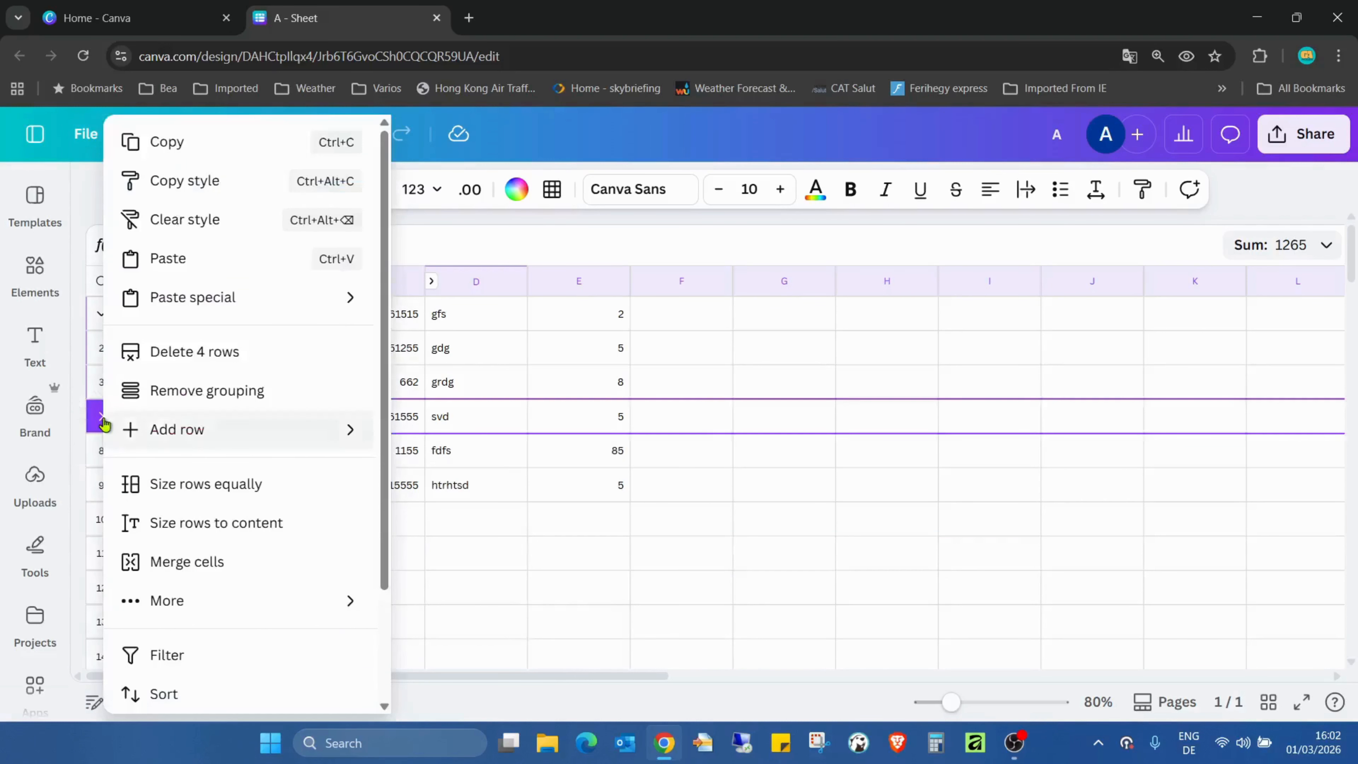
left_click(224, 391)
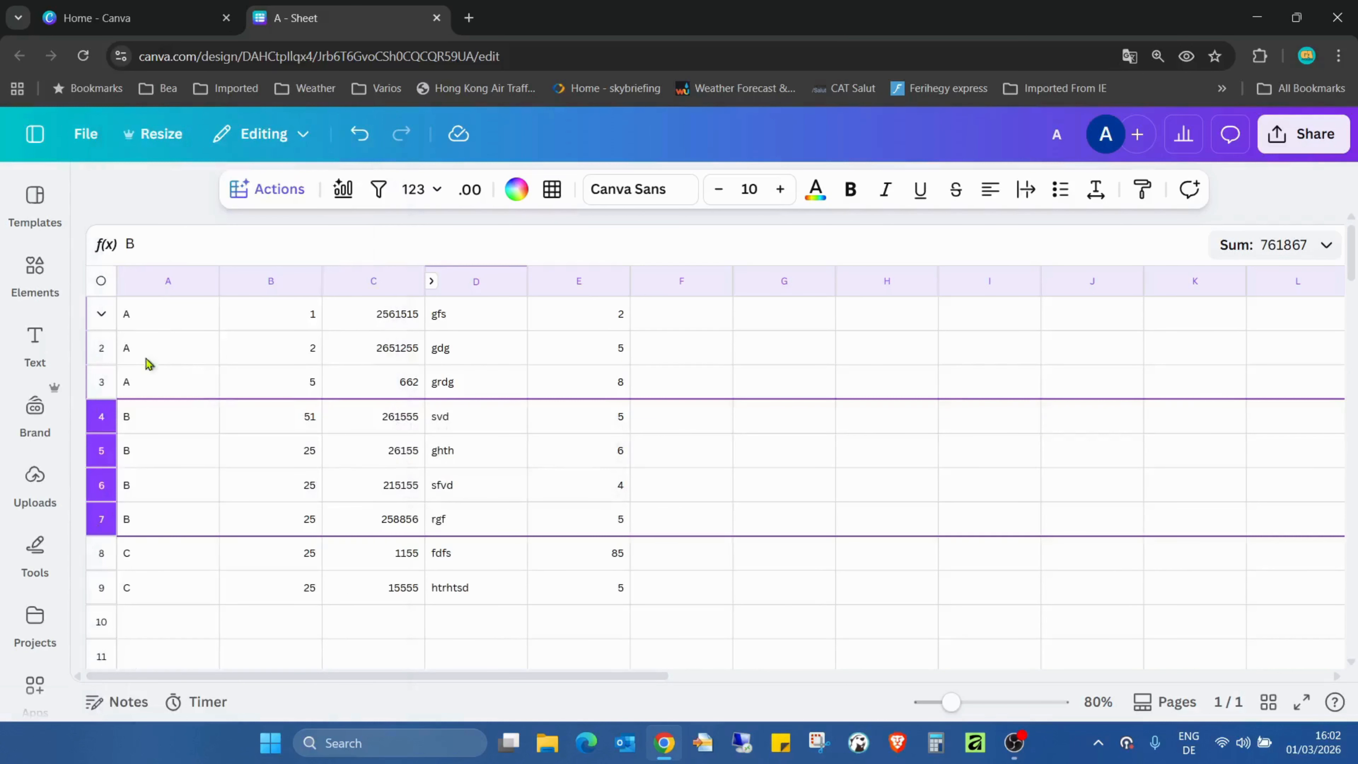
- Remove the grouping from the A entries in rows 1 to 3
left_click(100, 316)
right_click(100, 316)
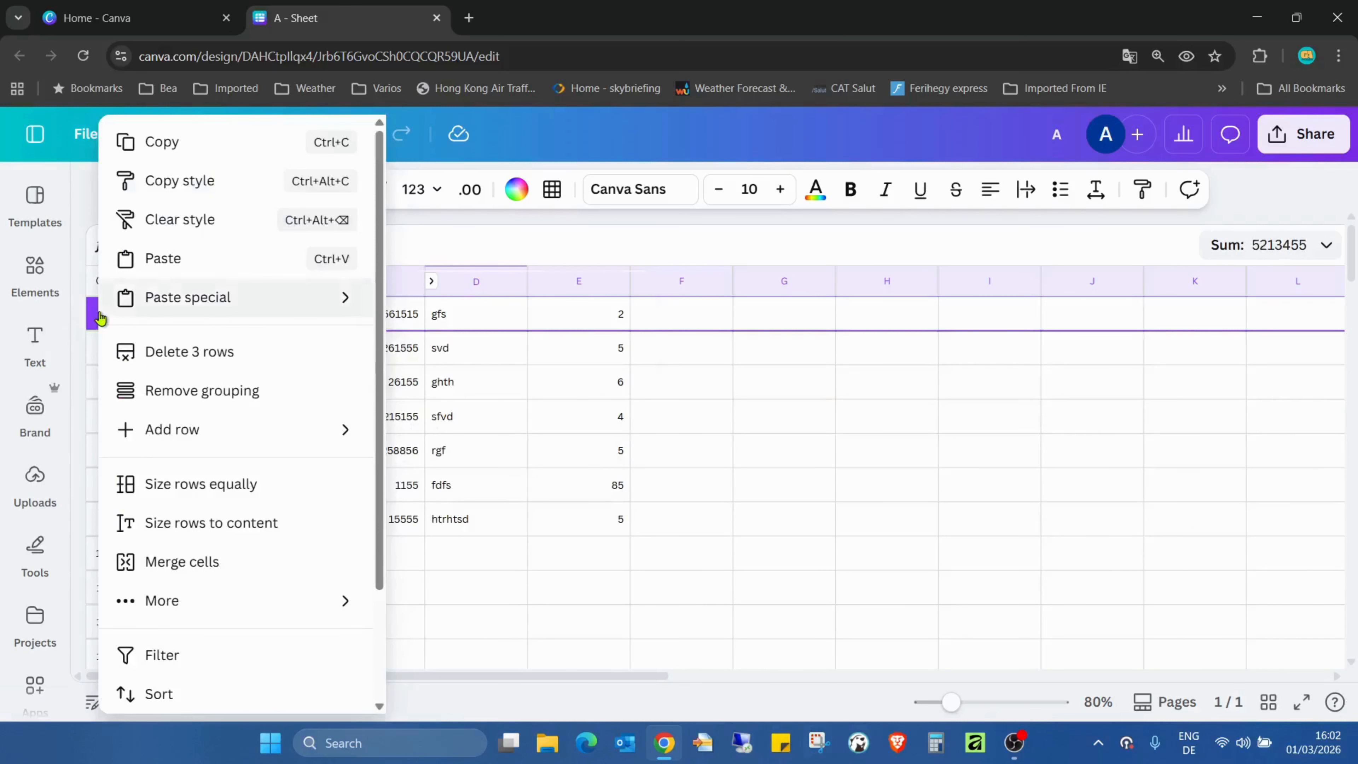
left_click(228, 391)
left_click(846, 420)
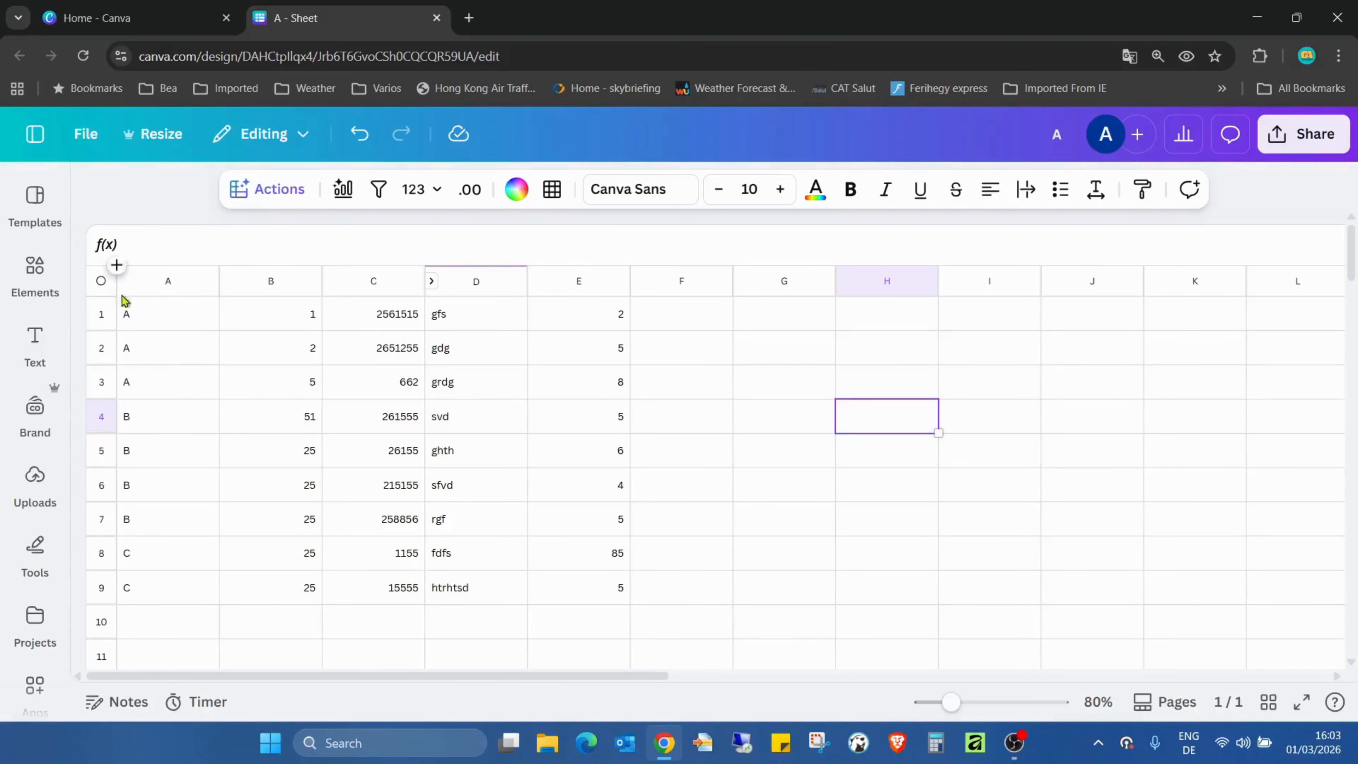
- Group the A entries in rows 1 to 3 again
left_click(101, 317)
left_click(98, 393, "shift")
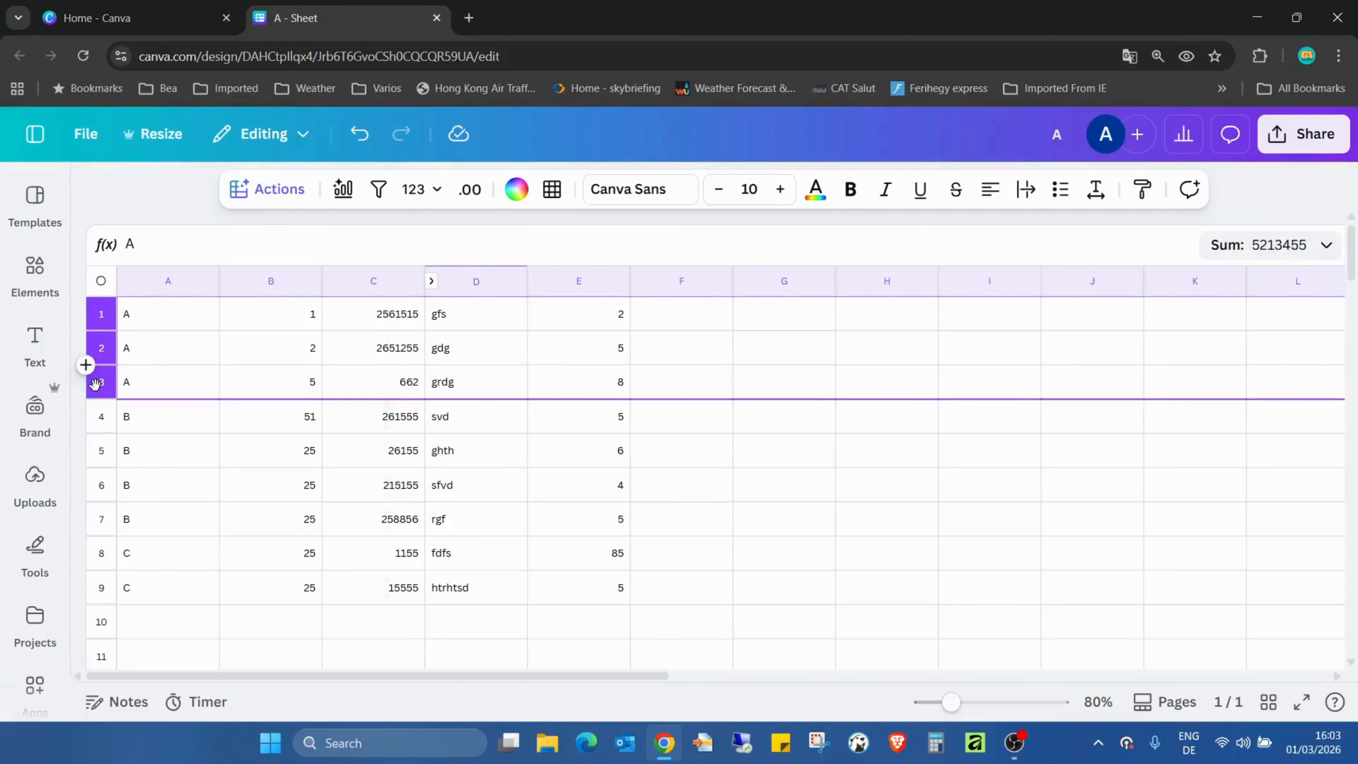
right_click(98, 393)
left_click(238, 393)
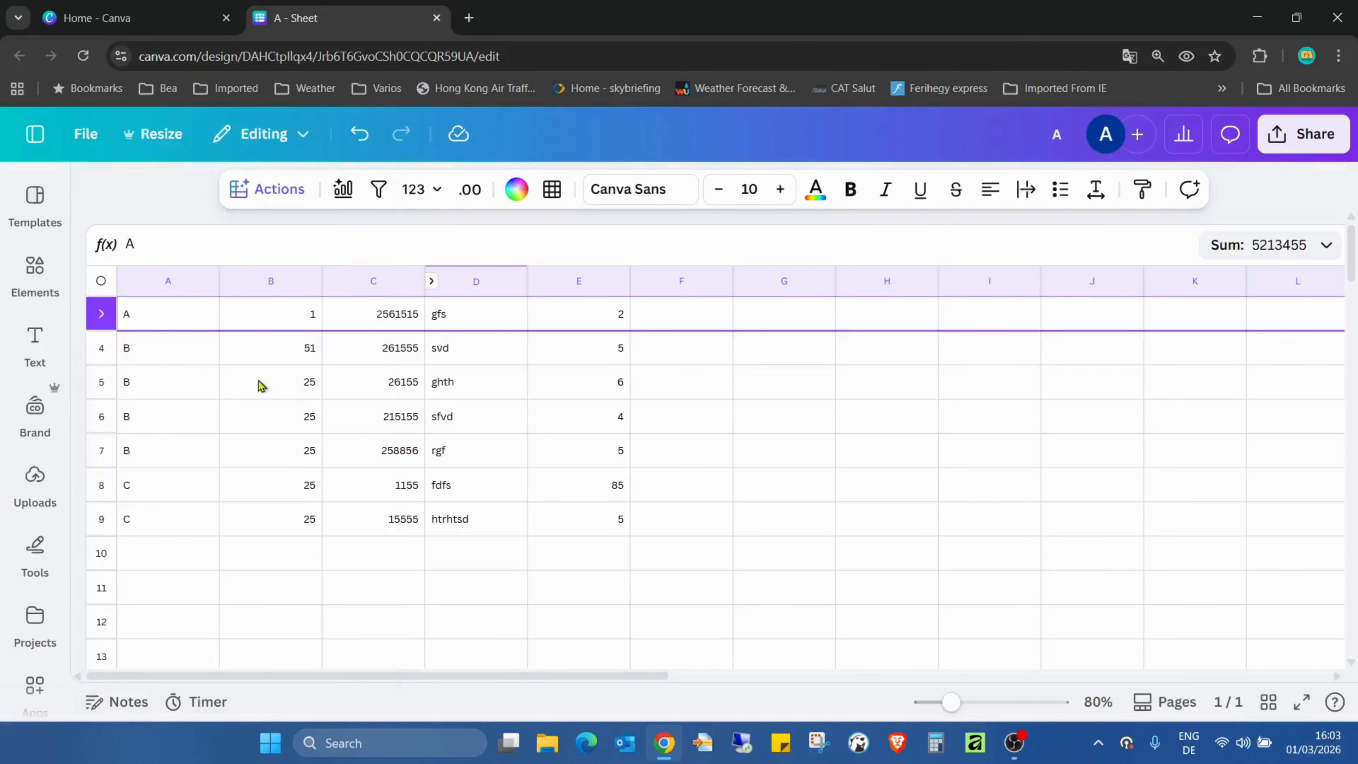
- Fill cell A1, the visible label of the collapsed A group, with light purple from the default solid colours
left_click(170, 321)
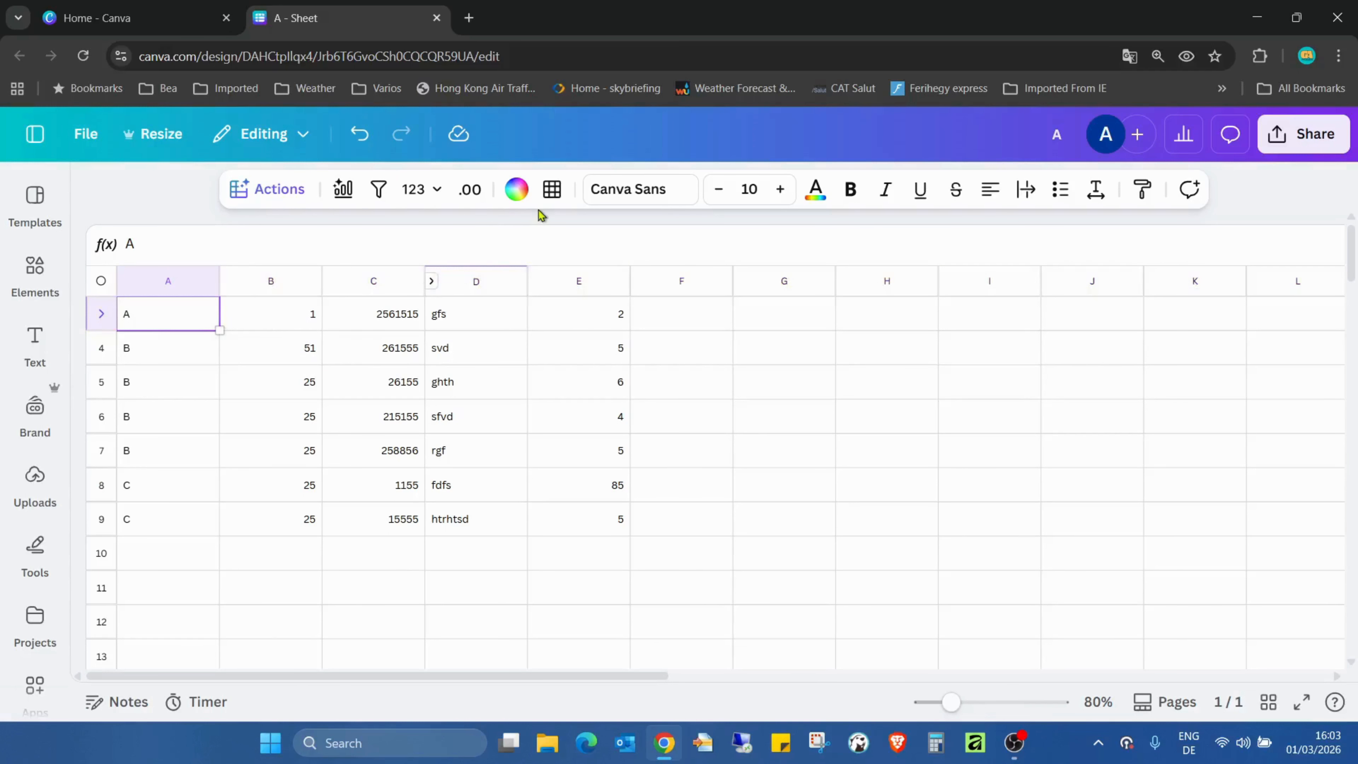
left_click(515, 192)
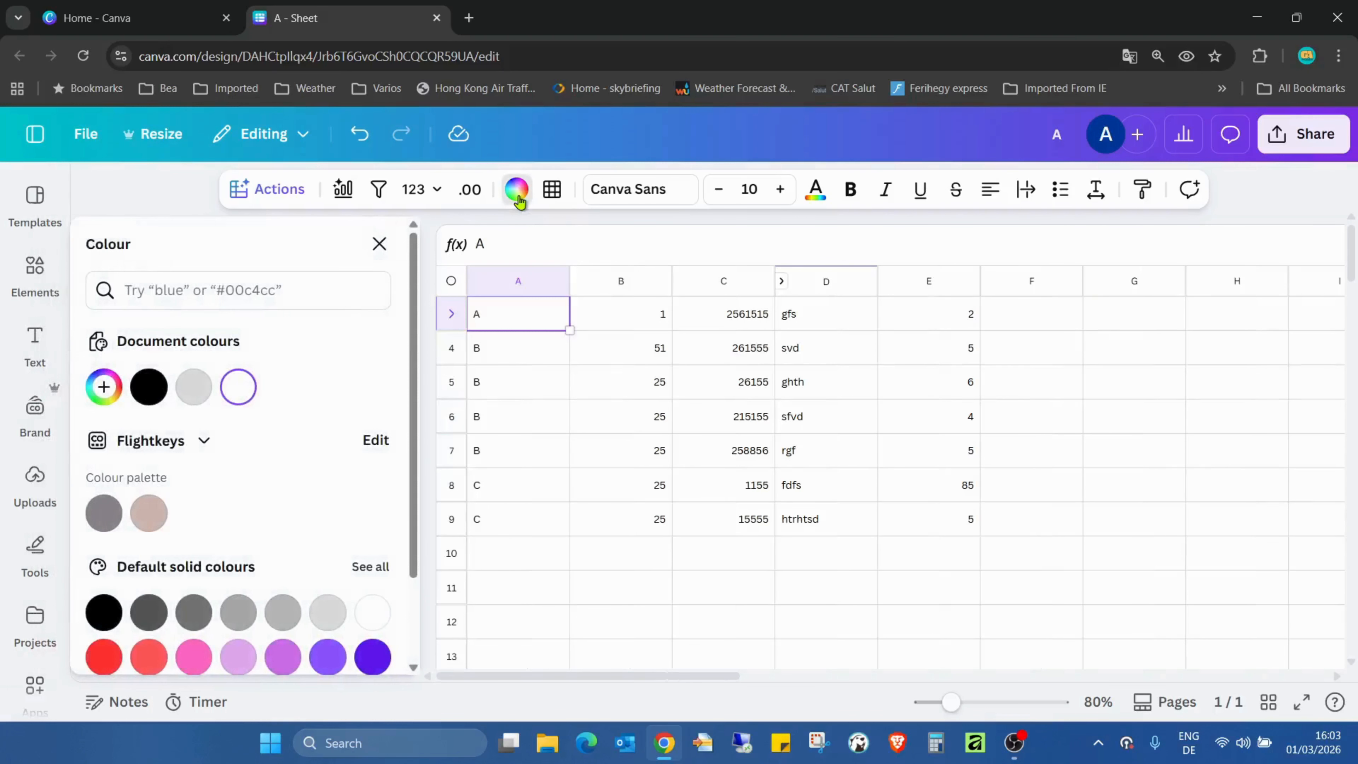
left_click(283, 657)
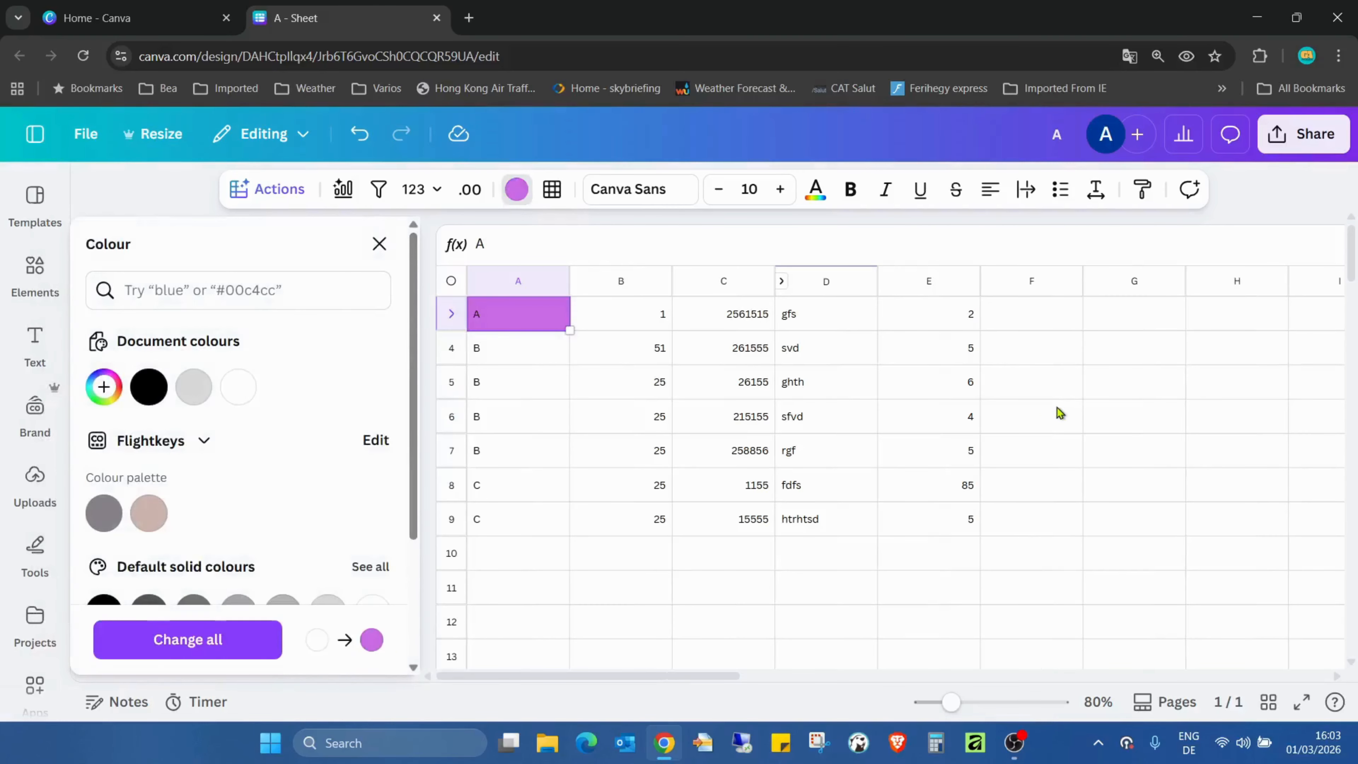
left_click(1061, 411)
left_click(379, 244)
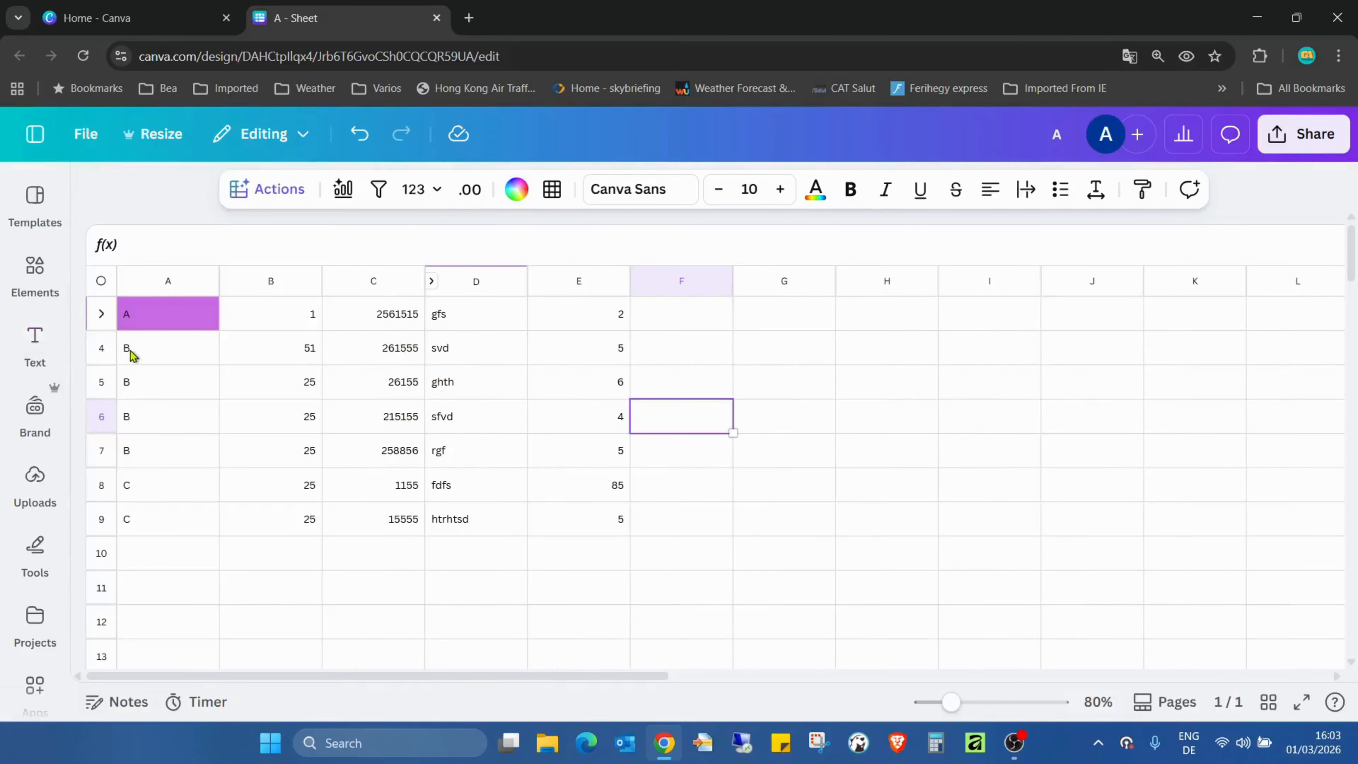
- Expand, collapse and reopen the A group to compare its purple header cell with the rows inside
left_click(101, 312)
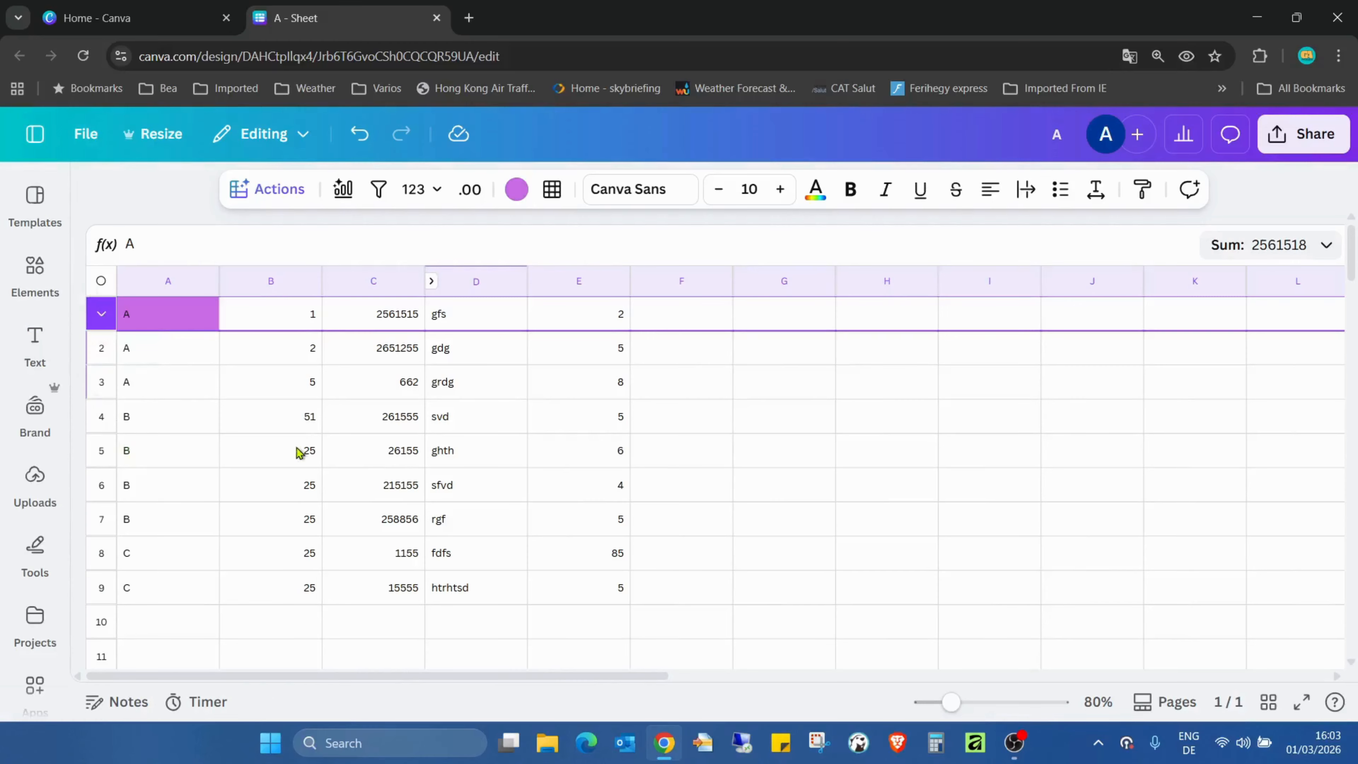
left_click(103, 313)
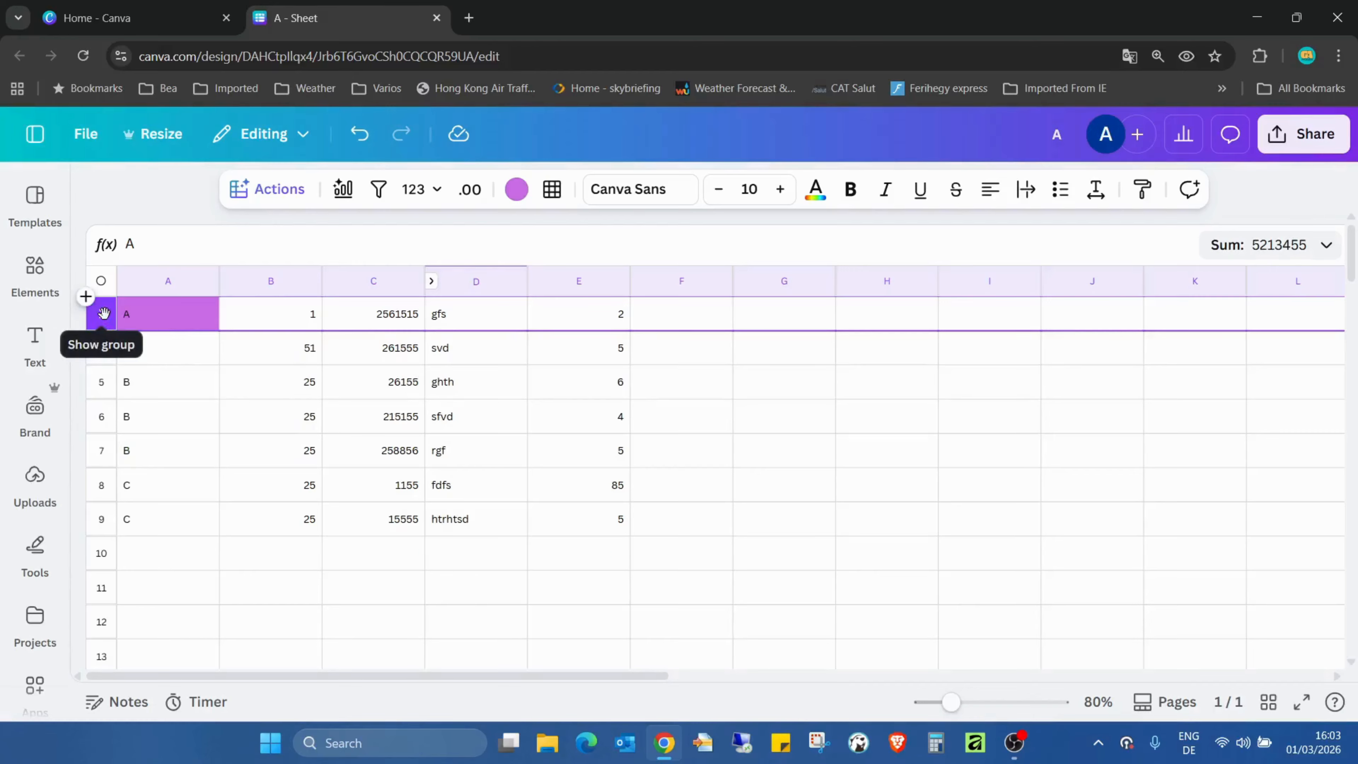
left_click(103, 313)
left_click(847, 428)
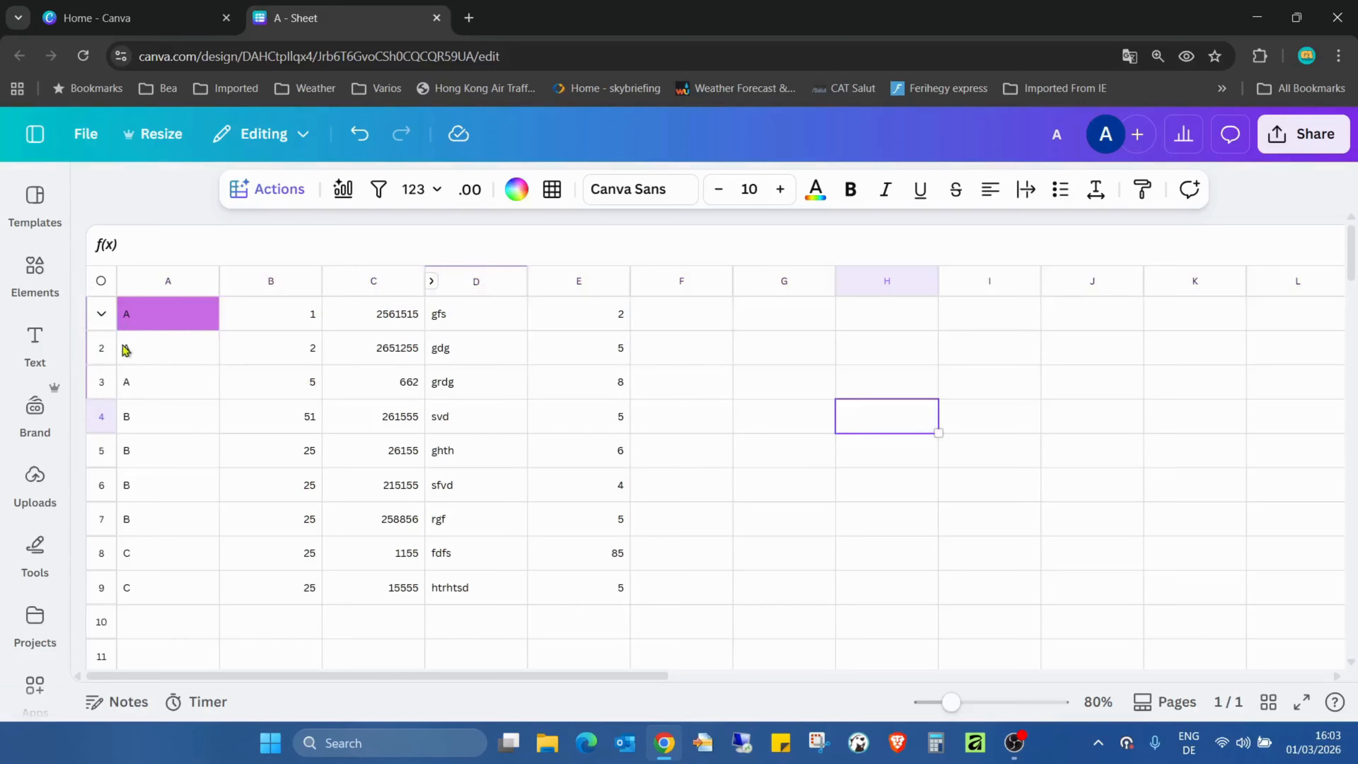
- Collapse the group of A entries in rows 1 to 3 and remove its grouping
left_click(103, 314)
right_click(105, 321)
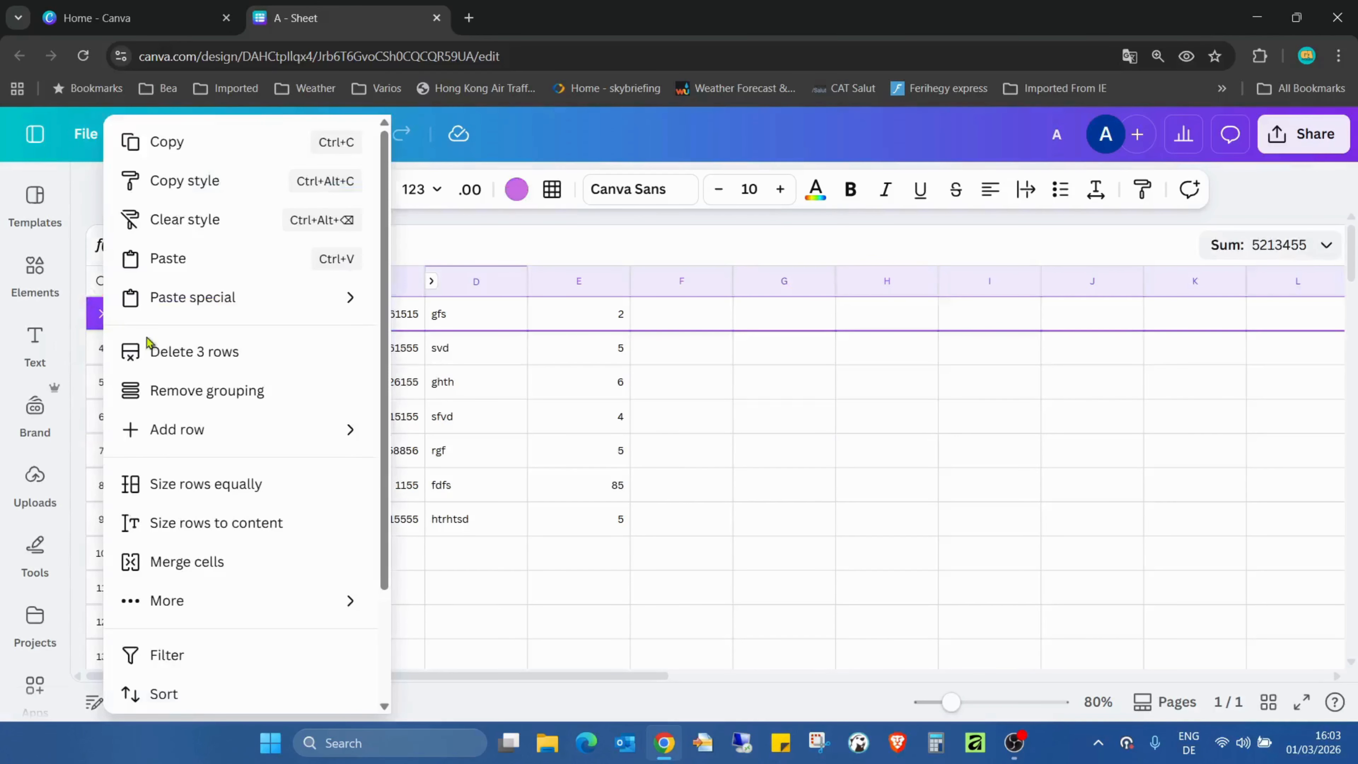
left_click(237, 396)
left_click(762, 484)
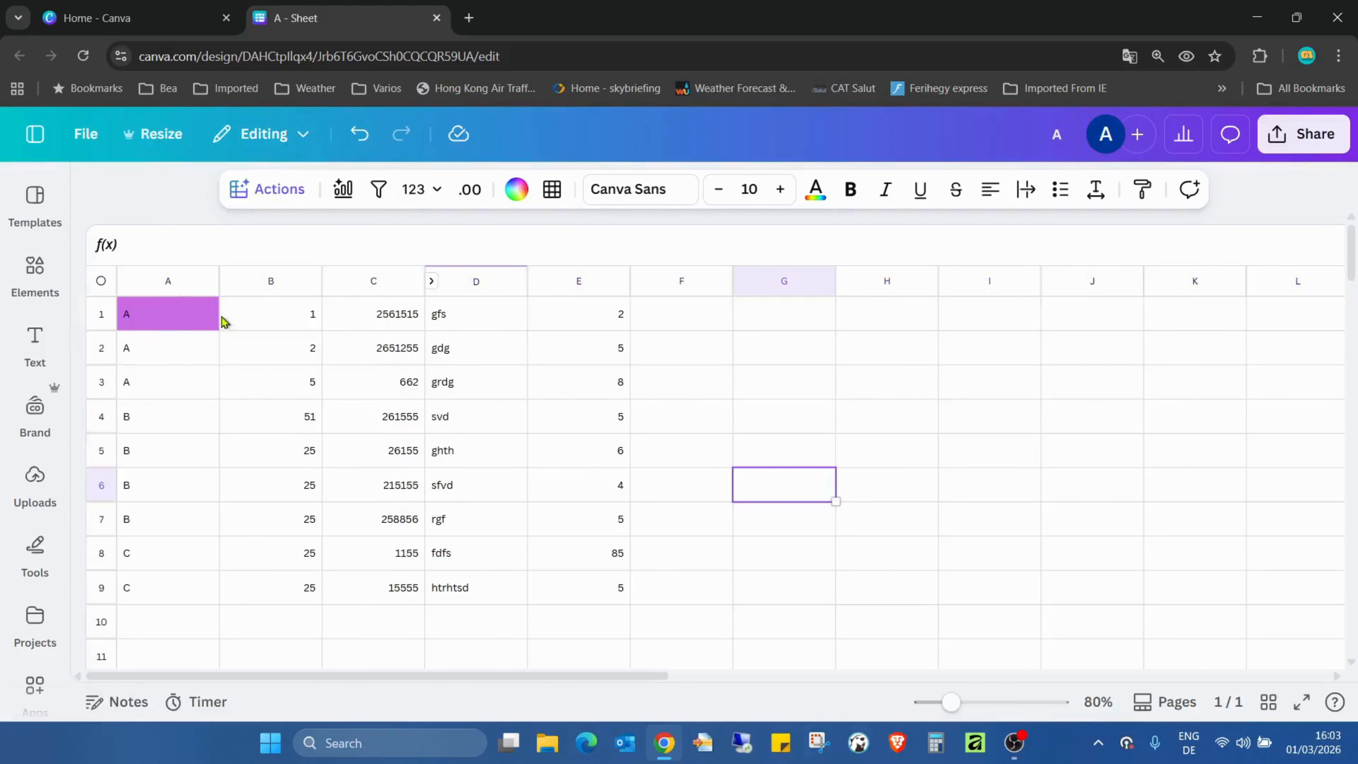
- Replace the fill of cell A1 with white from the document colours and close the colour options
left_click(197, 324)
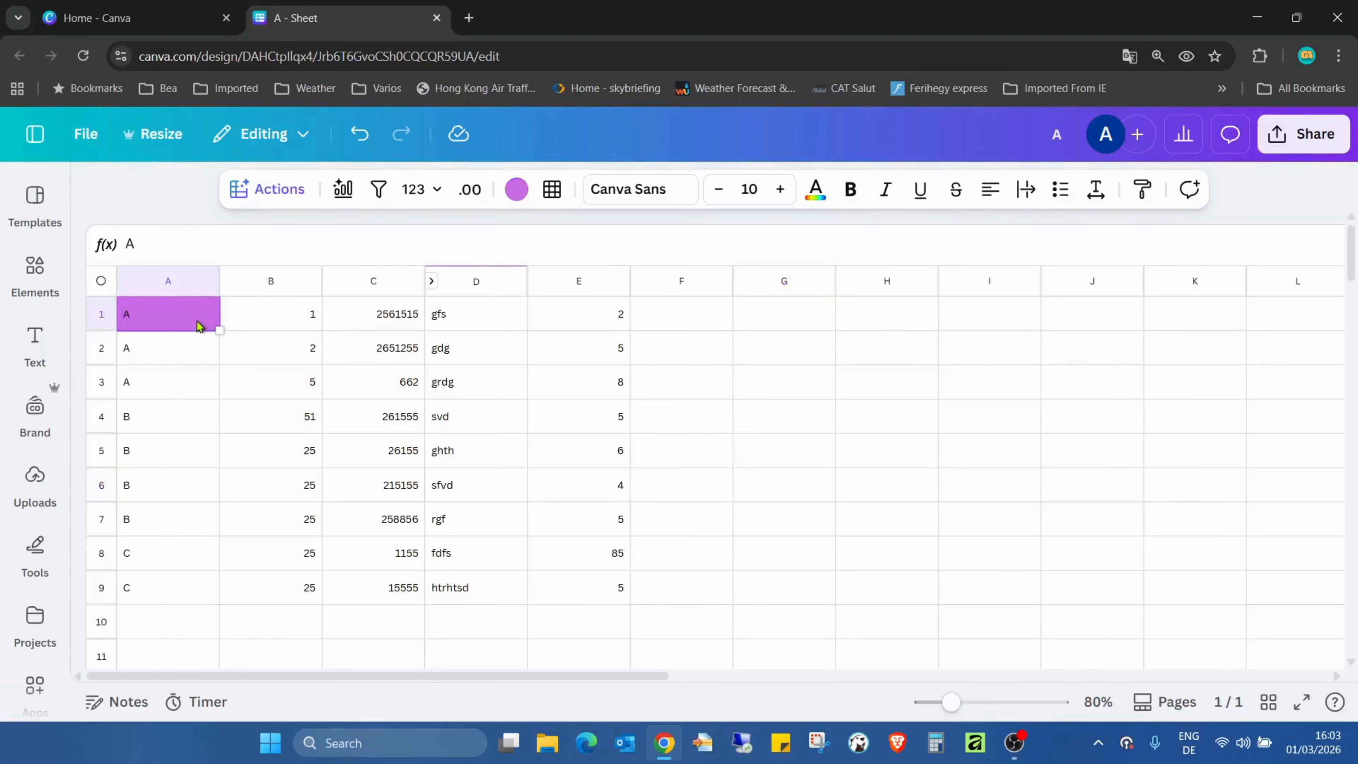
left_click(516, 190)
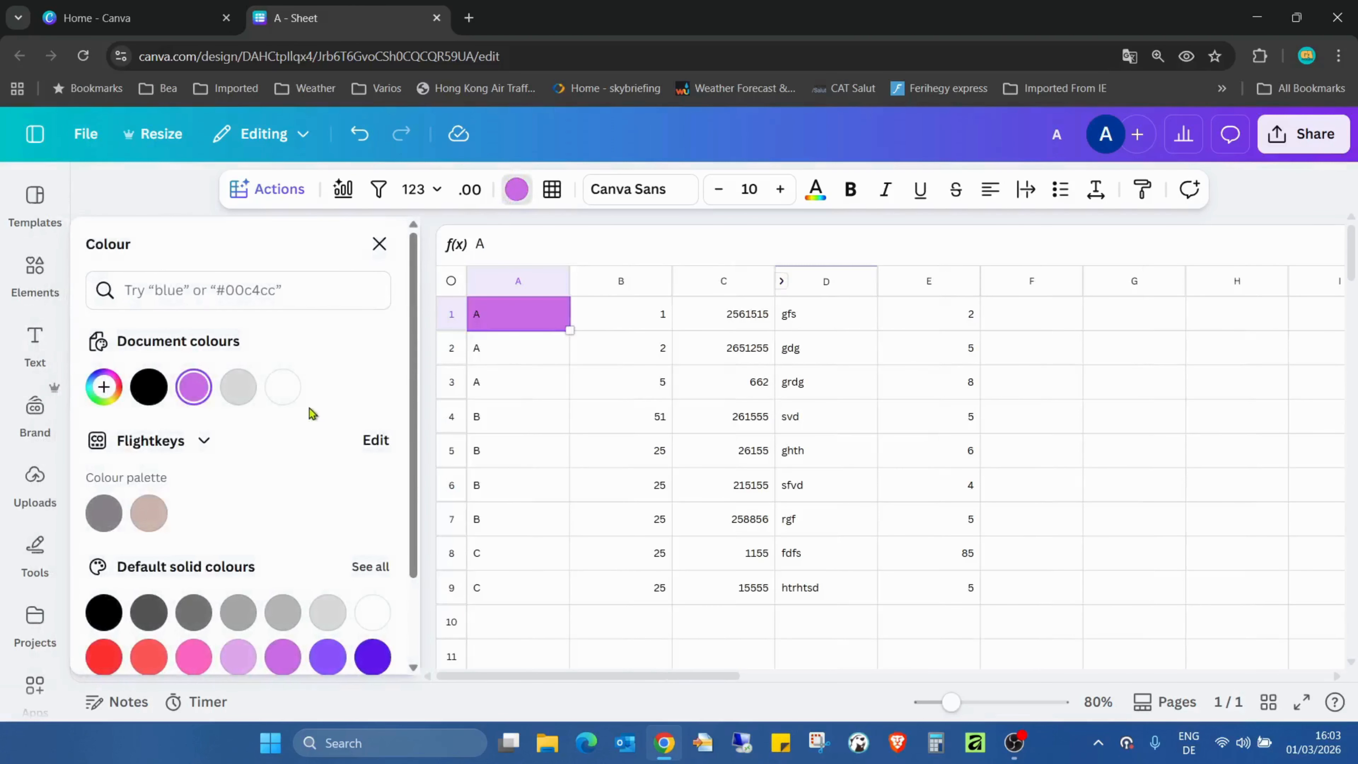
left_click(283, 386)
scroll(1277, 465, "down", 5)
left_click(846, 402)
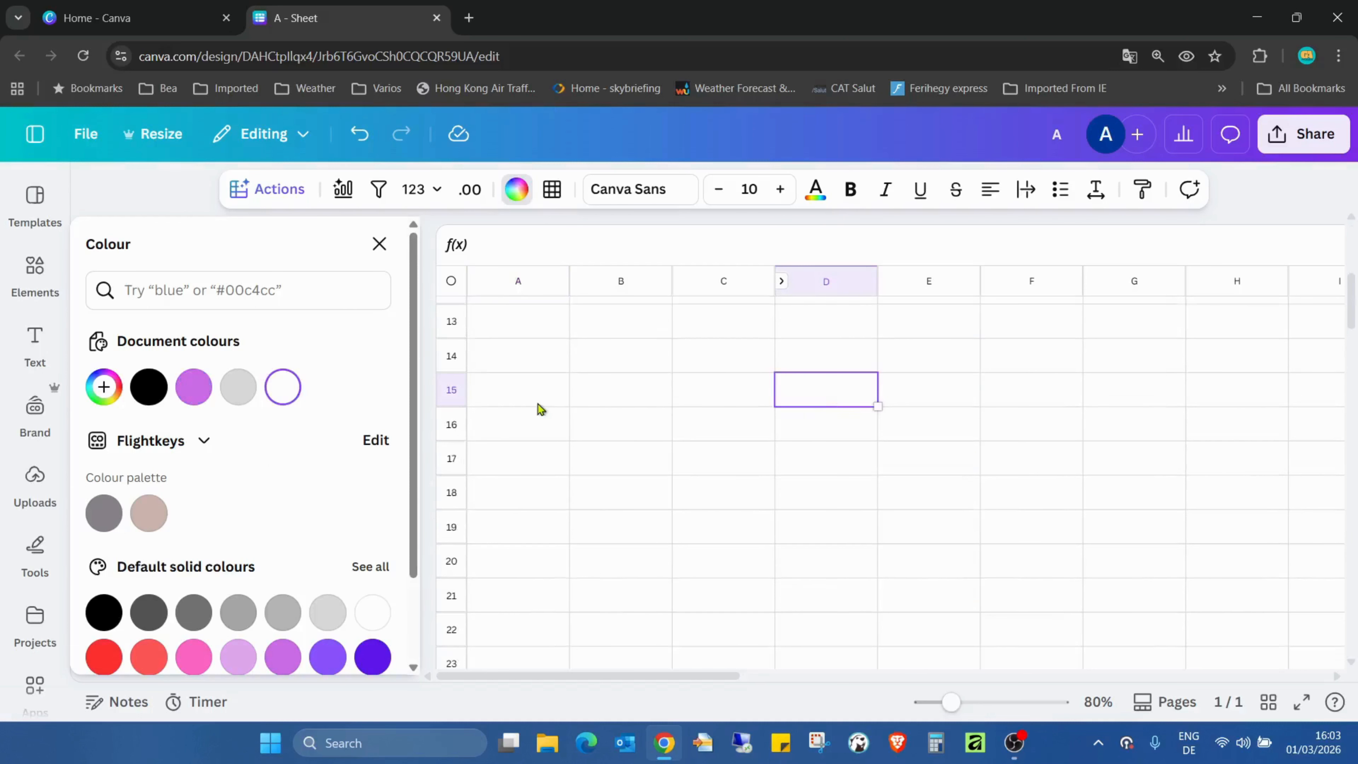
left_click(379, 243)
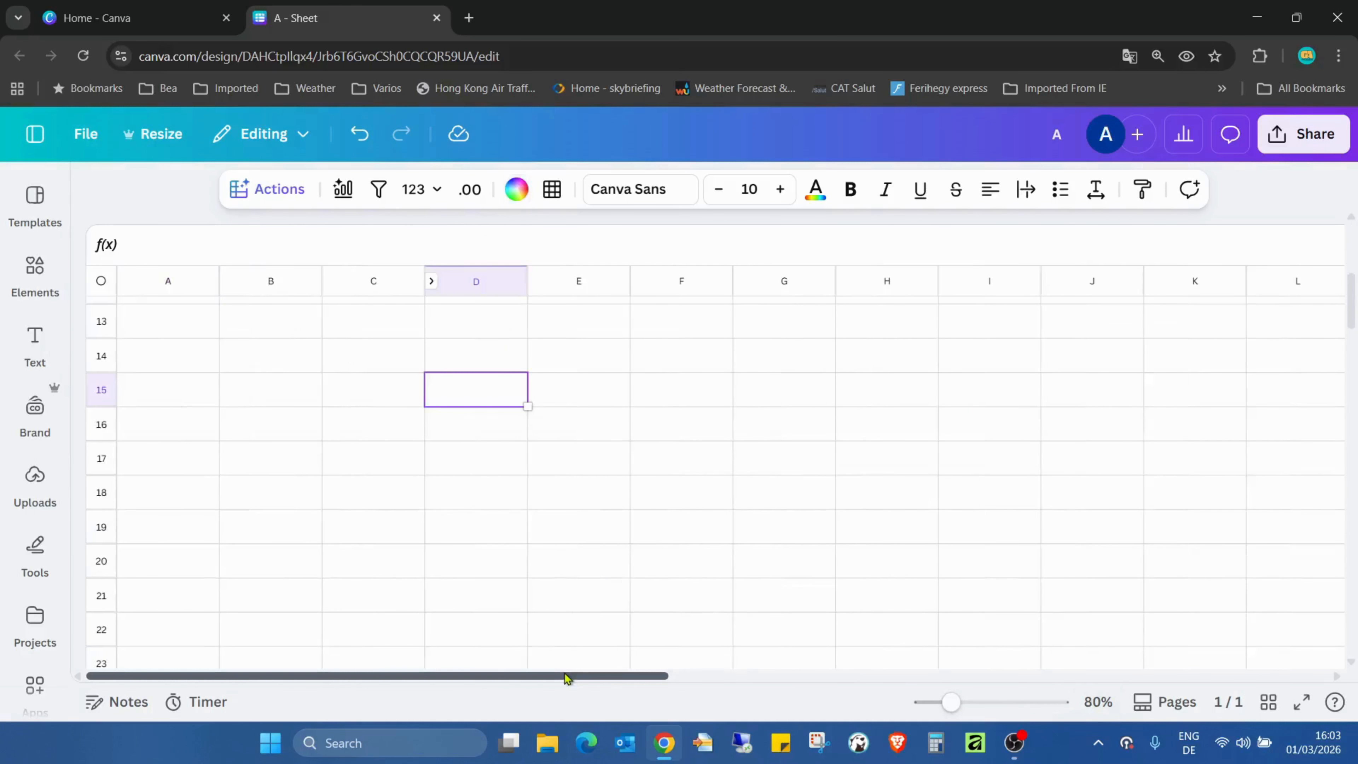
scroll(324, 503, "up", 5)
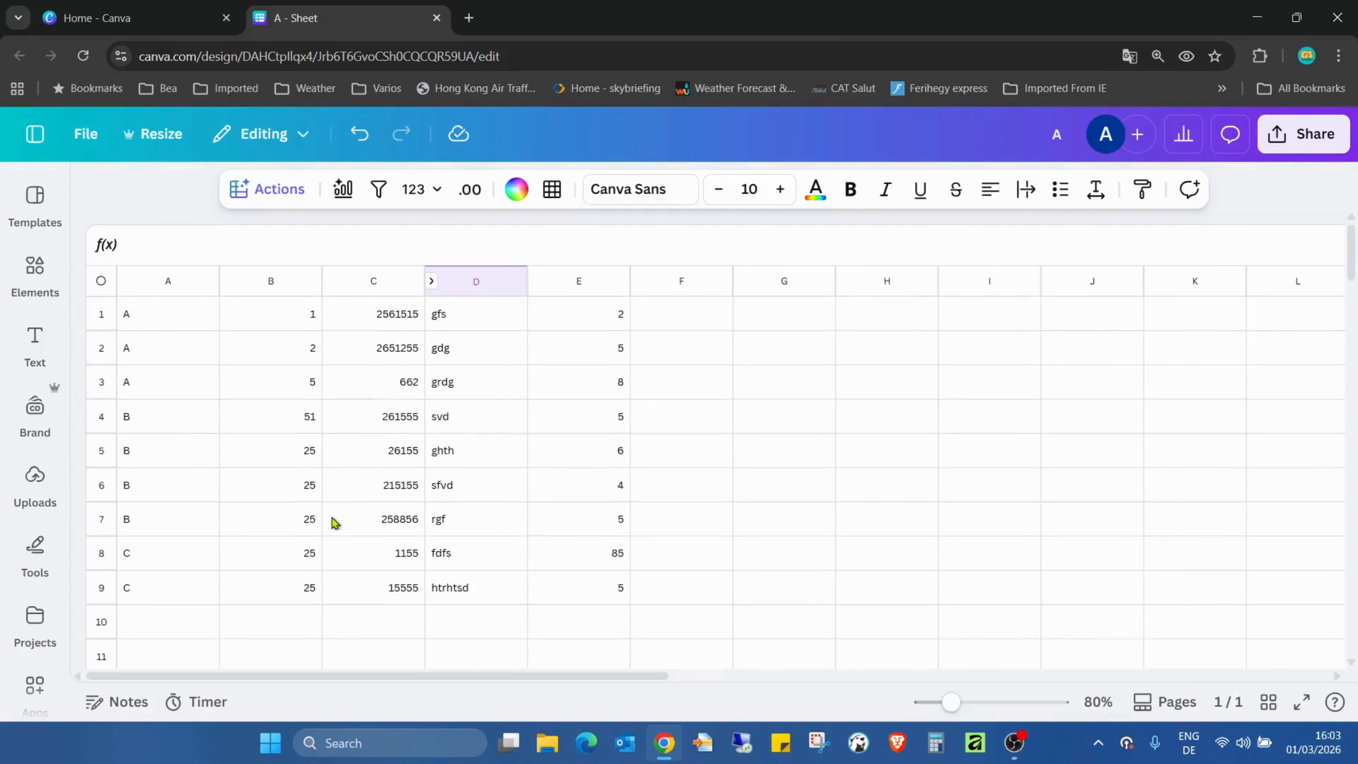
left_click(1006, 413)
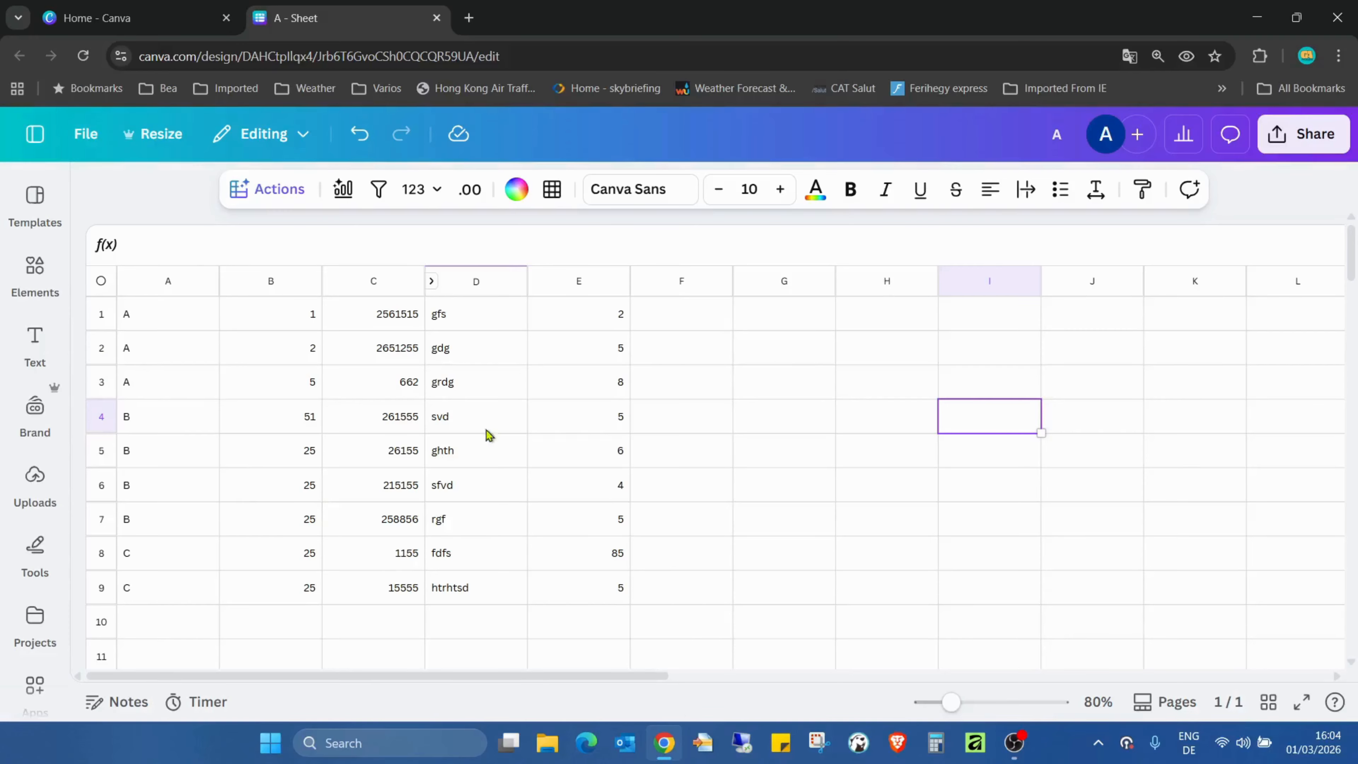
- Collapse the hidden column D and expand it again from the column header marker
left_click(690, 308)
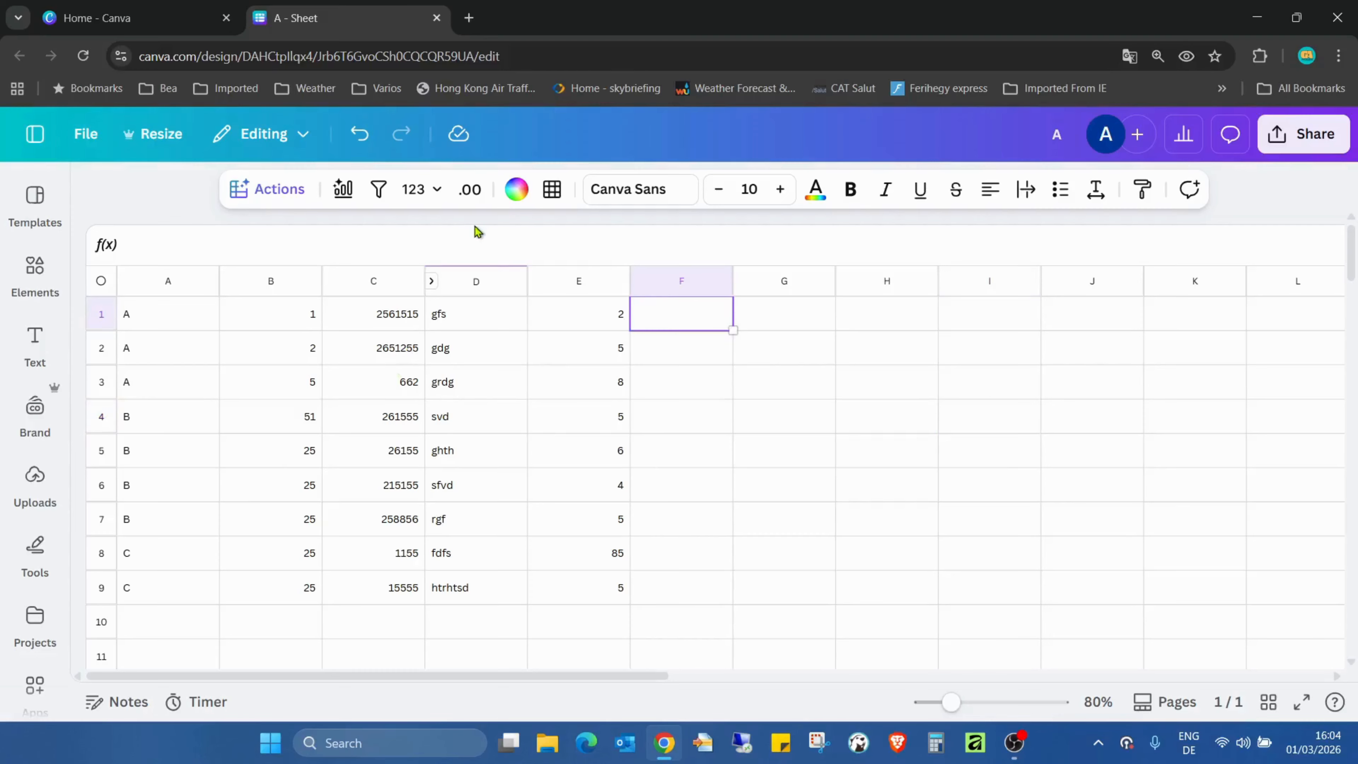
left_click(432, 282)
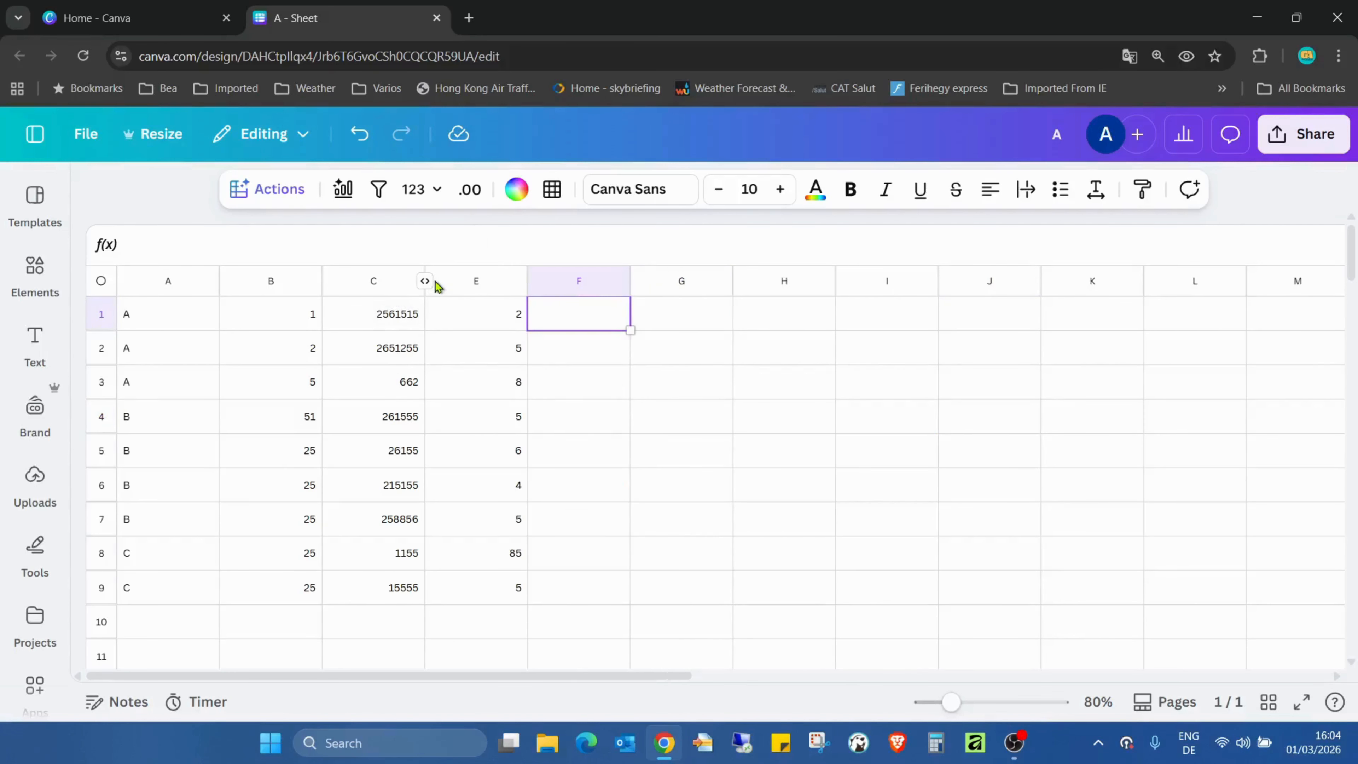
left_click(436, 285)
left_click(425, 281)
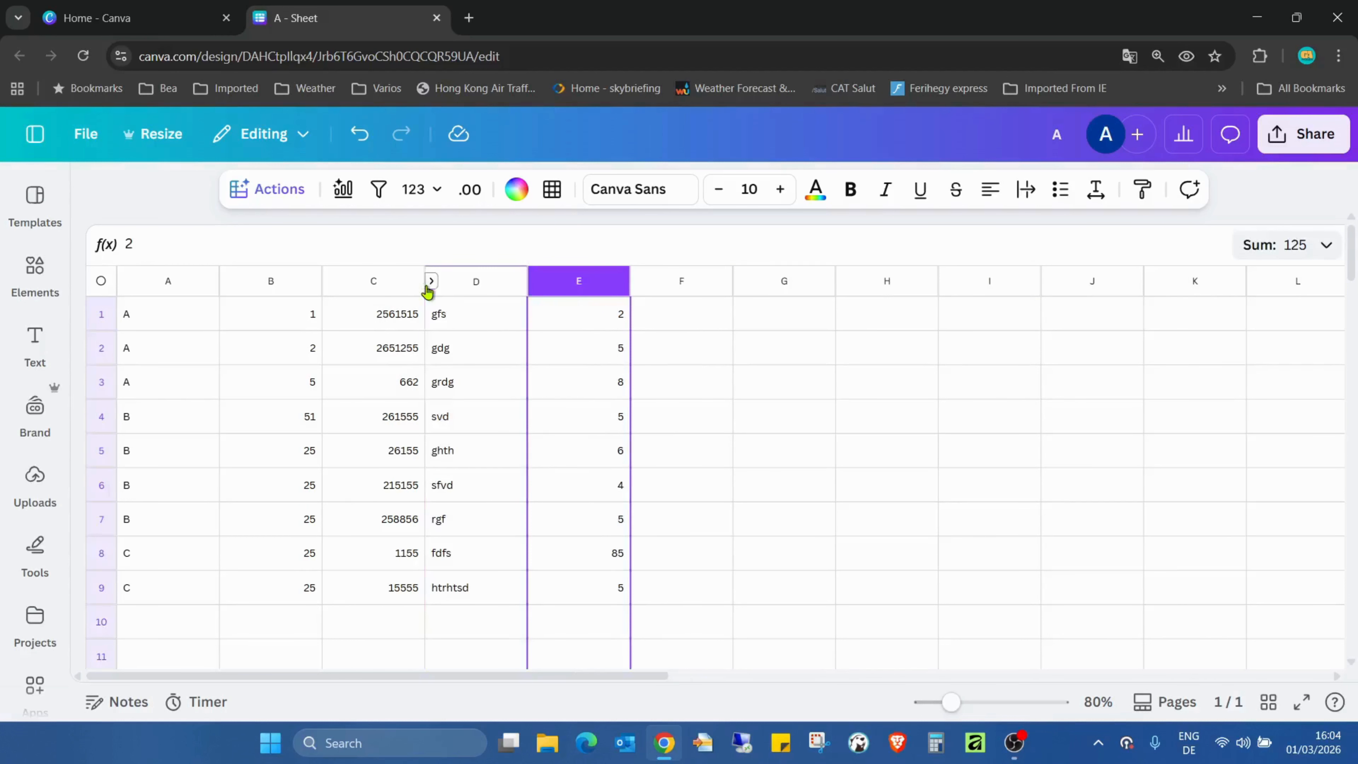
- Unhide column D so that it is a regular column without the collapse marker
left_click(476, 291)
right_click(463, 284)
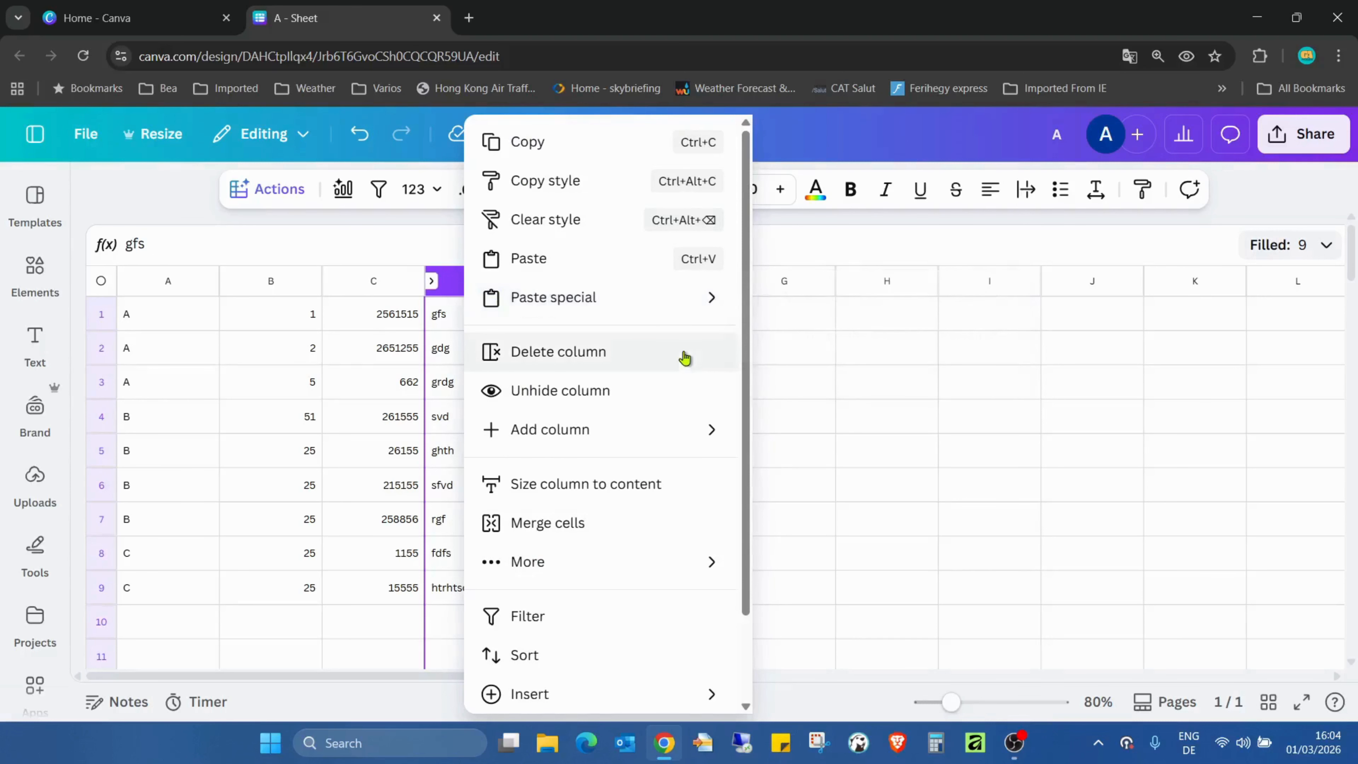
left_click(658, 392)
left_click(943, 416)
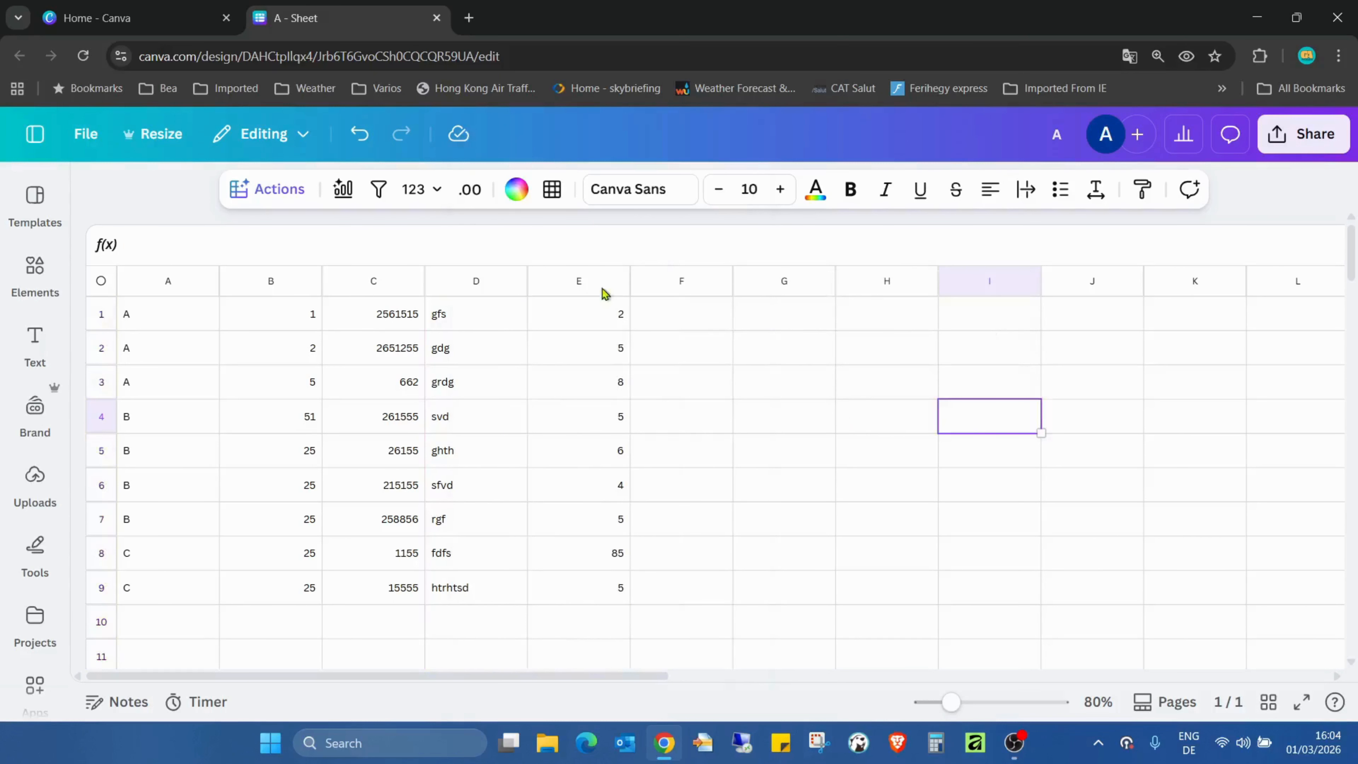
left_click(920, 355)
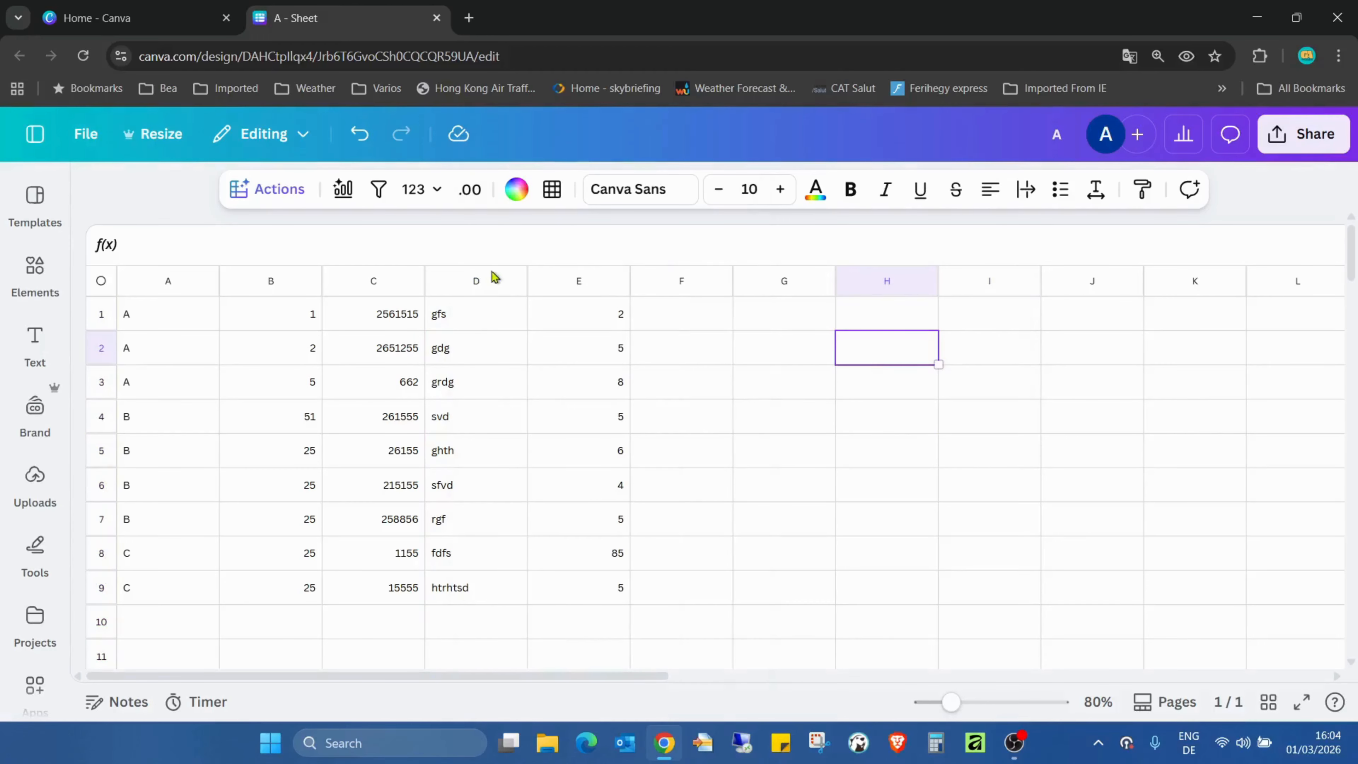
- Hide column D with the Hide column command
left_click(468, 292)
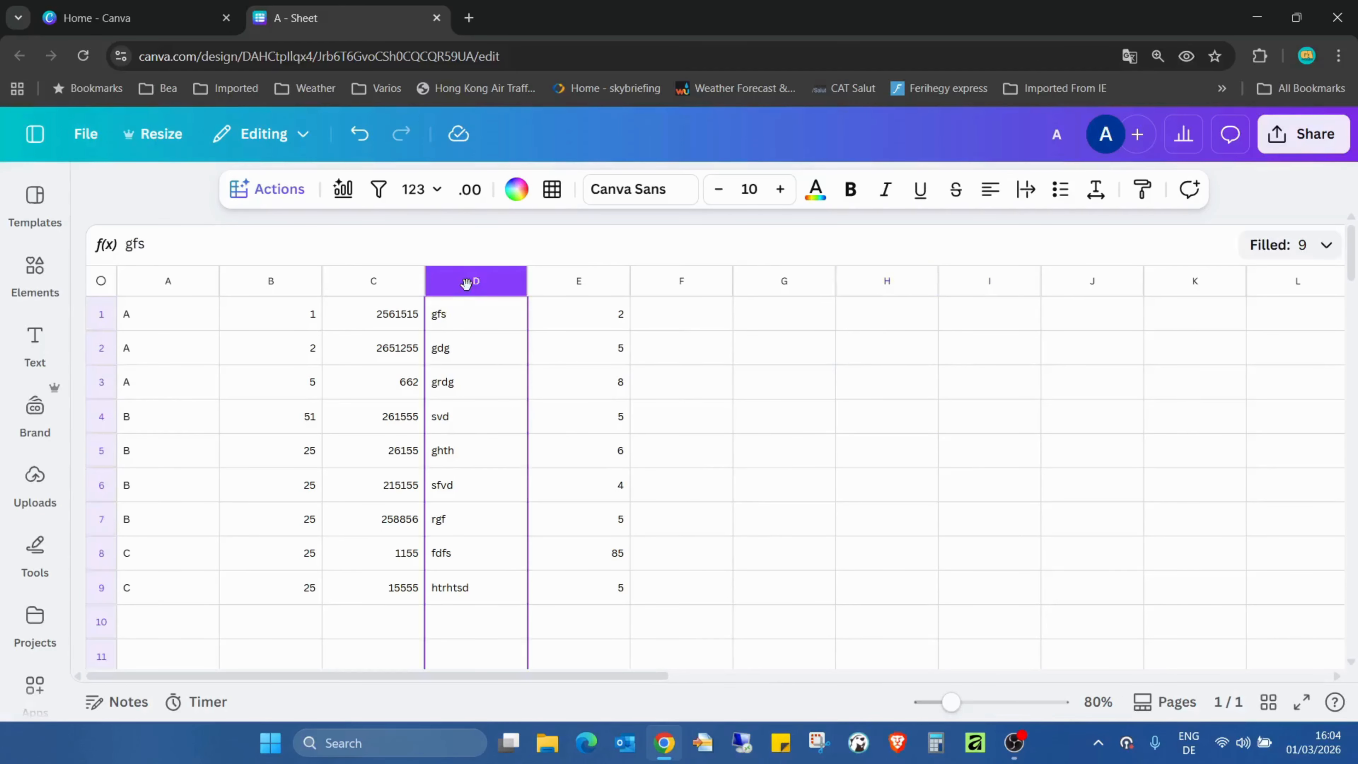
right_click(468, 291)
mouse_move(469, 294)
left_click(621, 398)
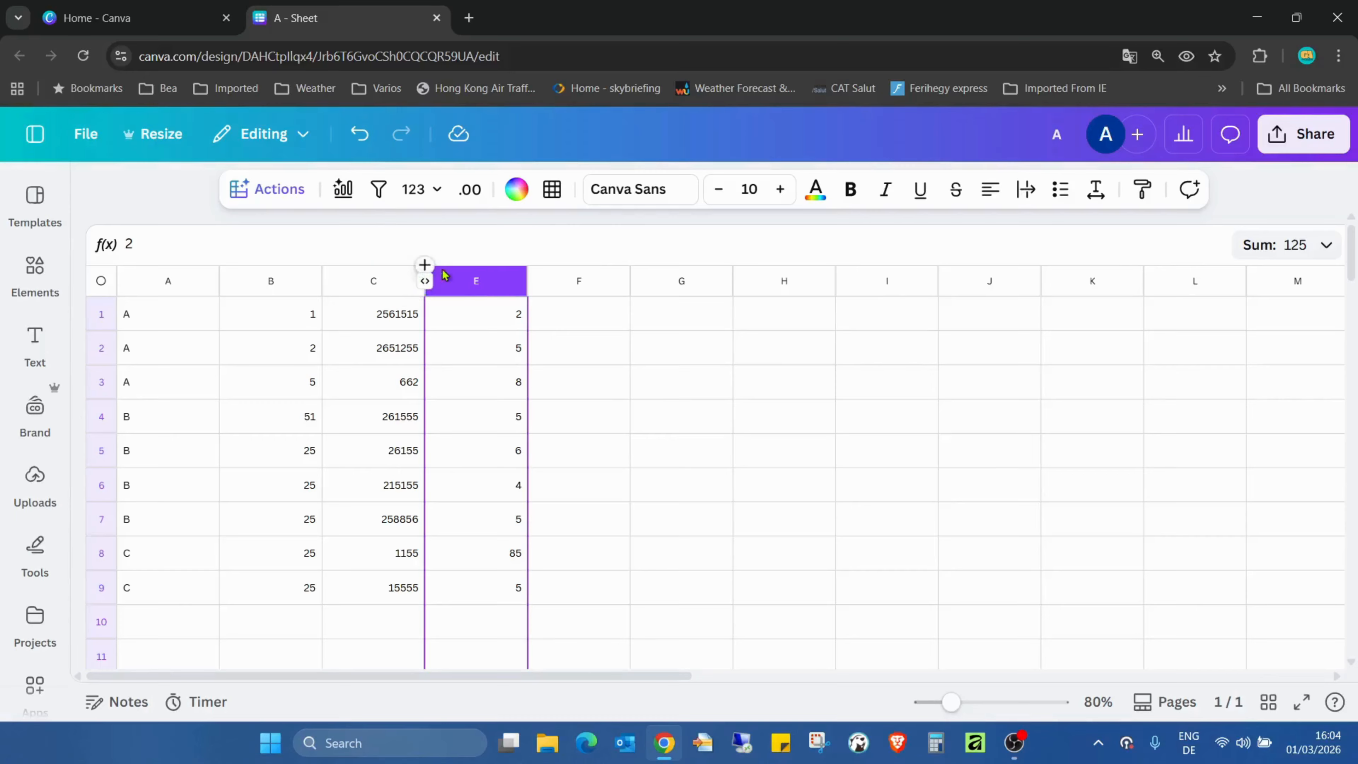
- Reveal and collapse column D several times with its header marker, leaving it expanded
left_click(427, 282)
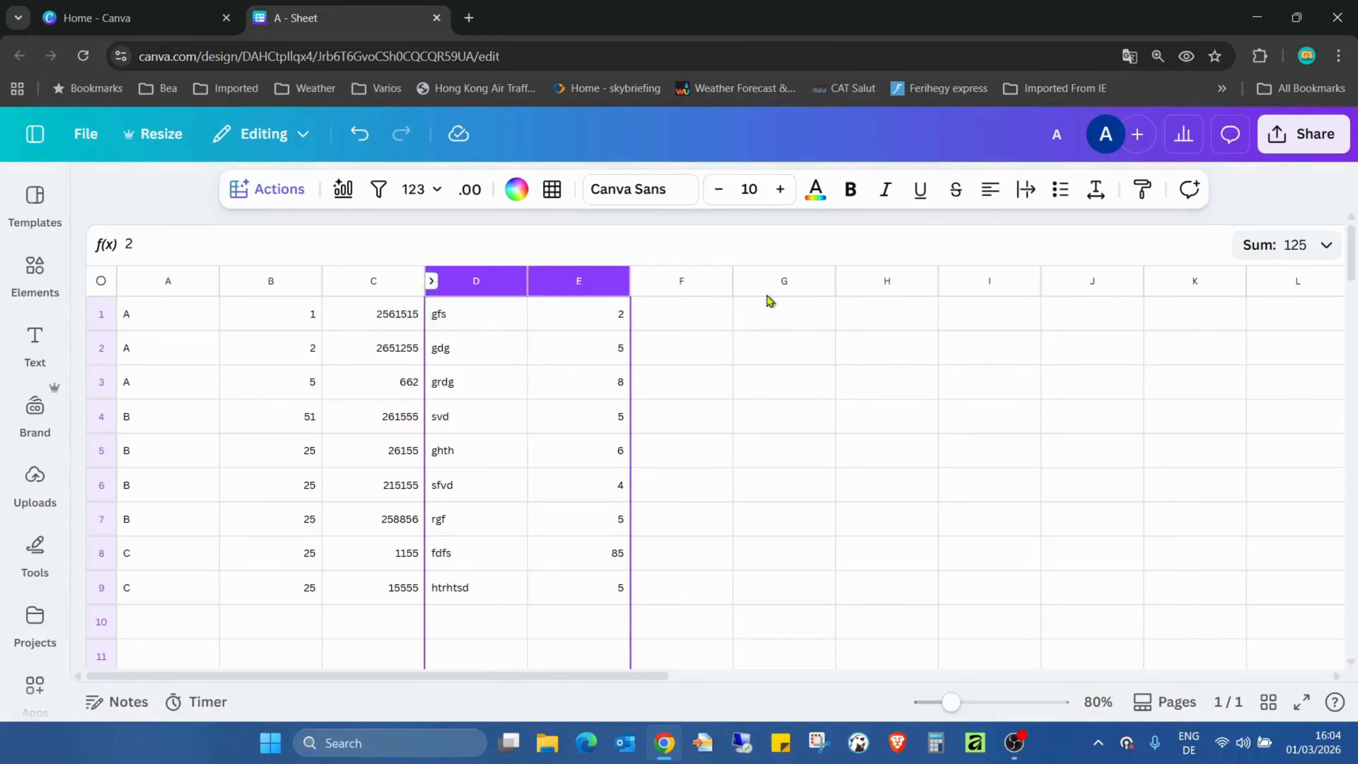
left_click(746, 345)
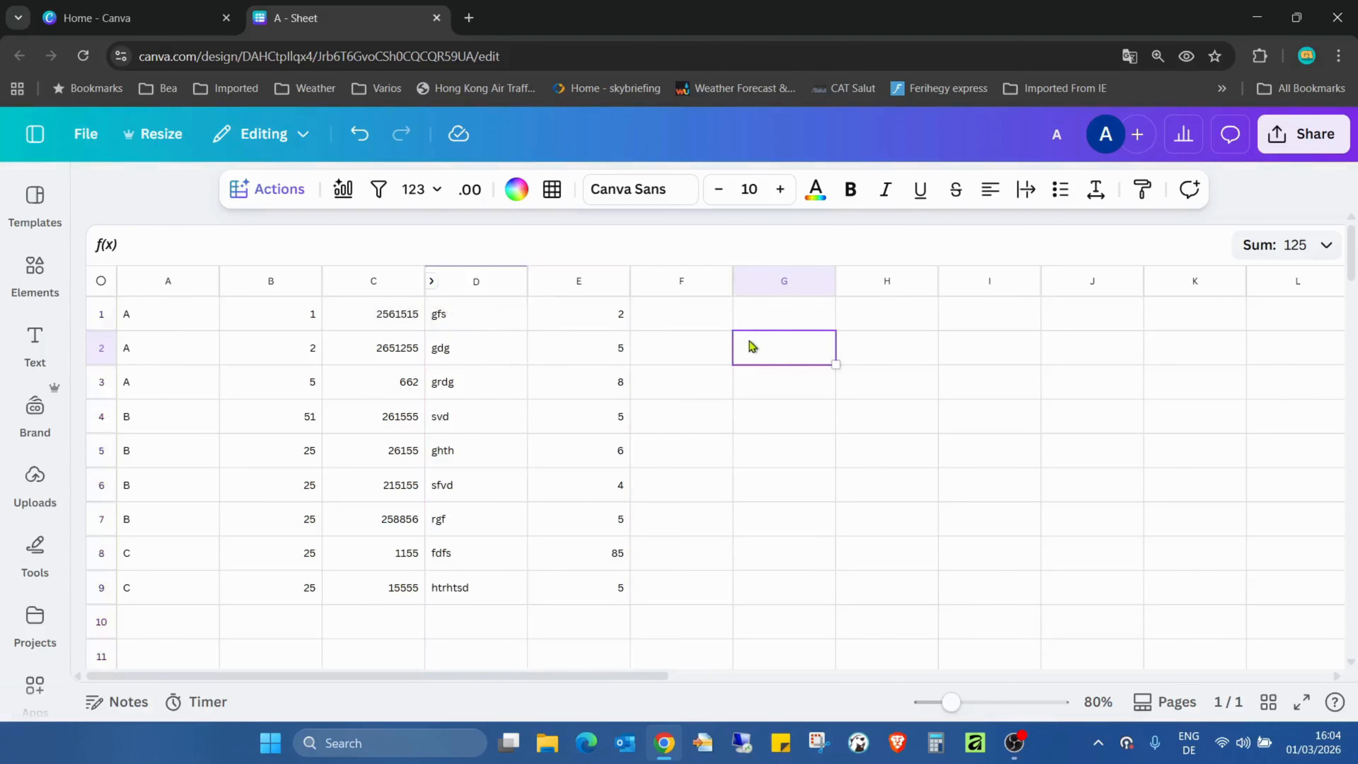
left_click(432, 281)
left_click(428, 282)
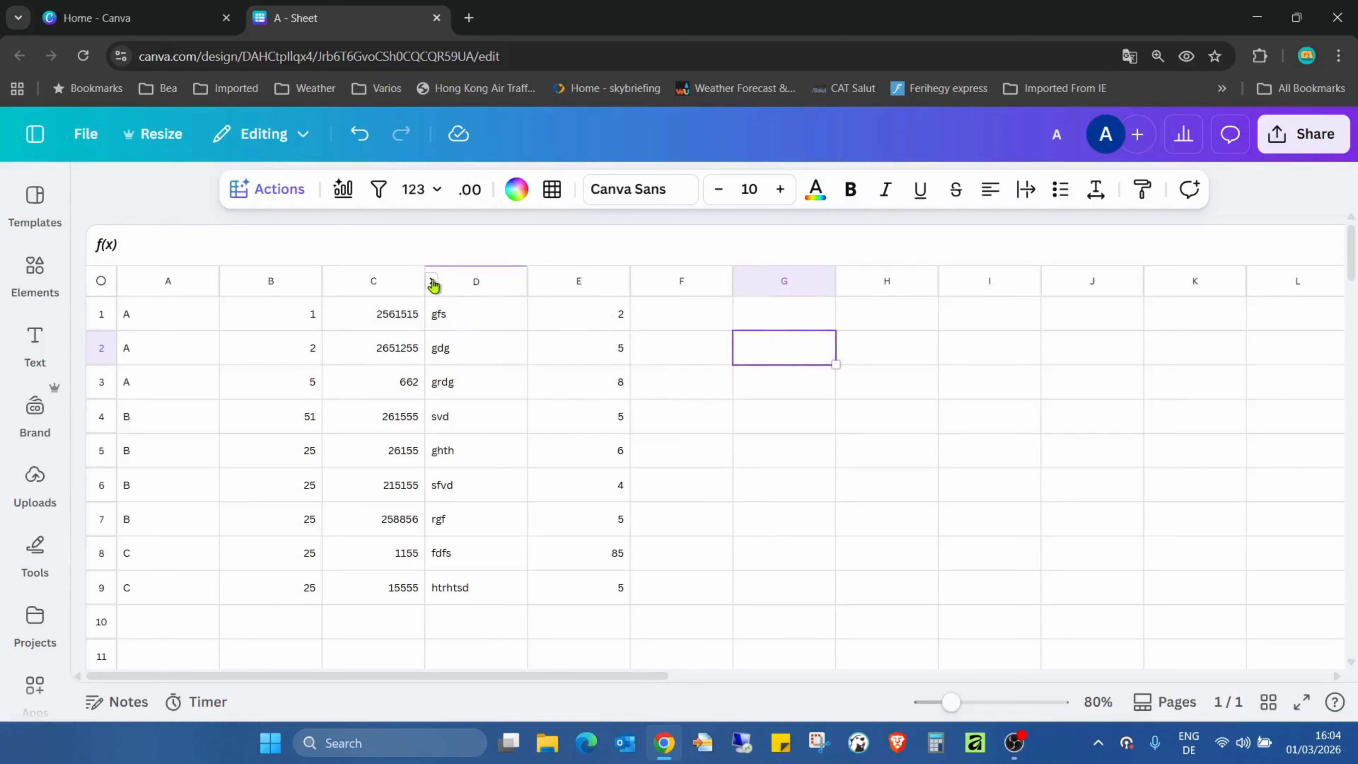
left_click(431, 281)
left_click(428, 282)
- Unhide column D again with the Unhide column command
right_click(457, 291)
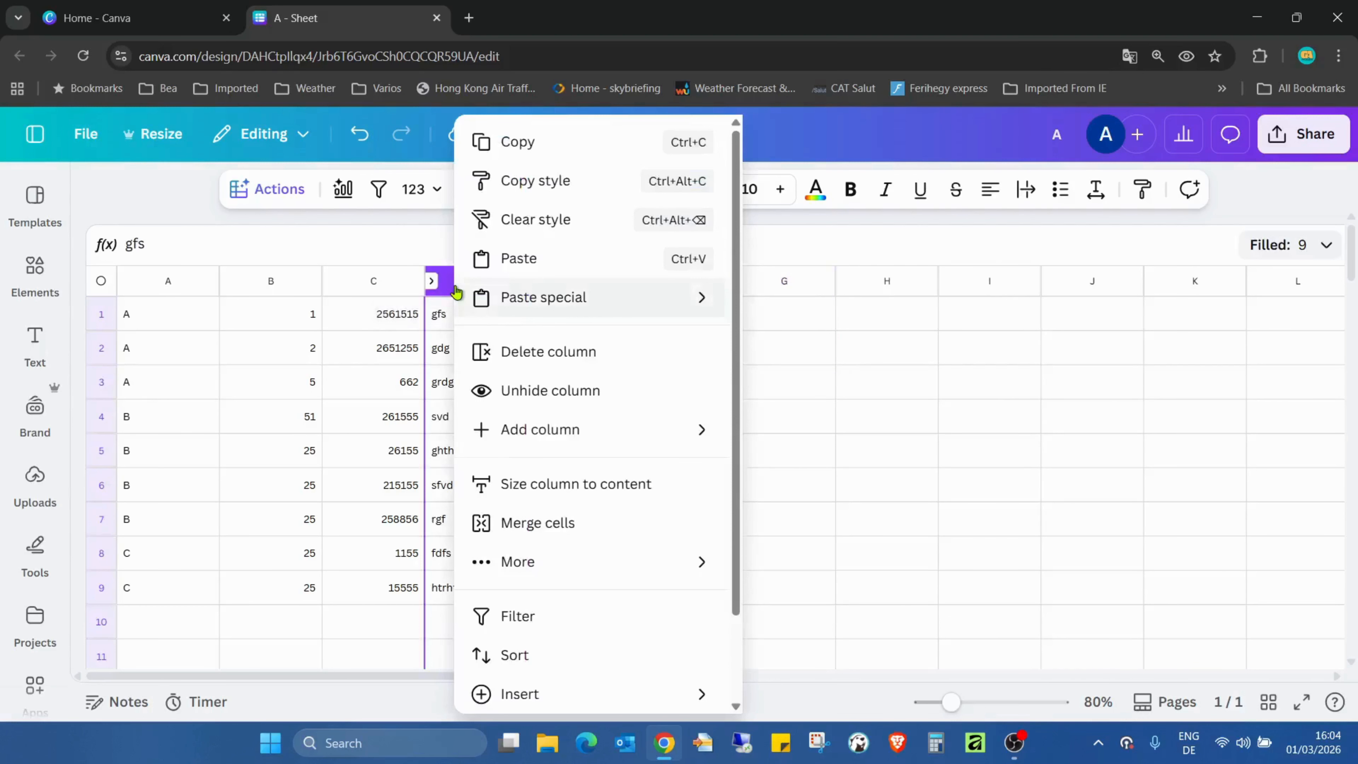
mouse_move(470, 291)
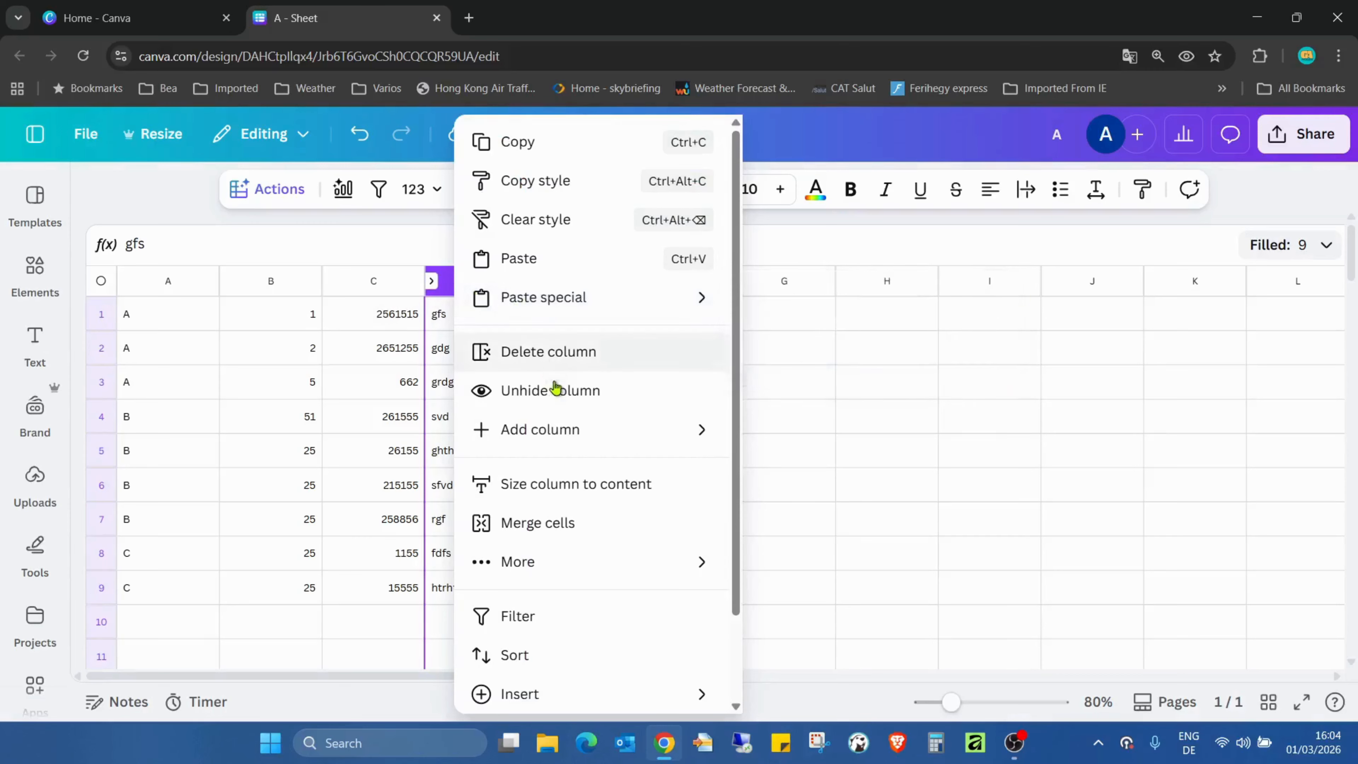
left_click(516, 393)
left_click(853, 397)
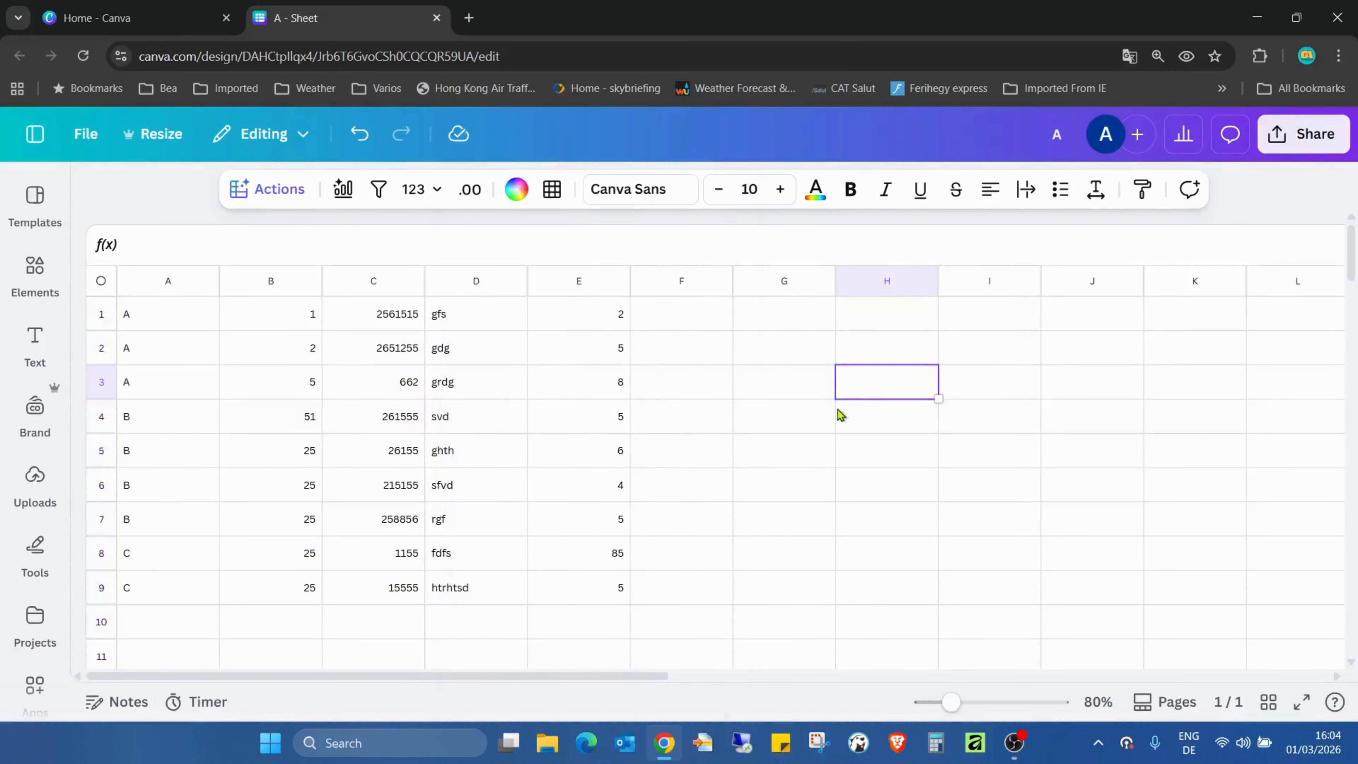